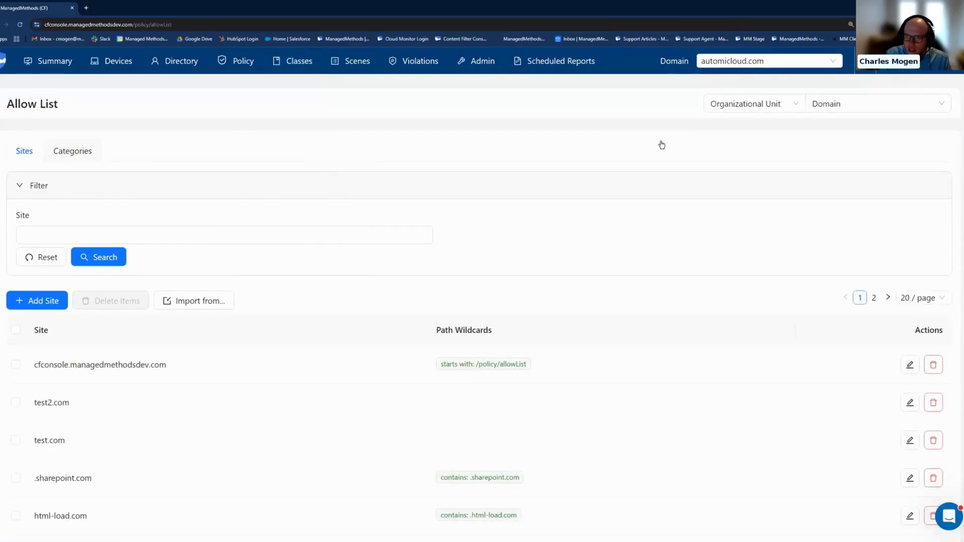
Try scoping the allow list to the Classroom Teachers group and return the scope to Organizational Unit.
left_click(942, 100)
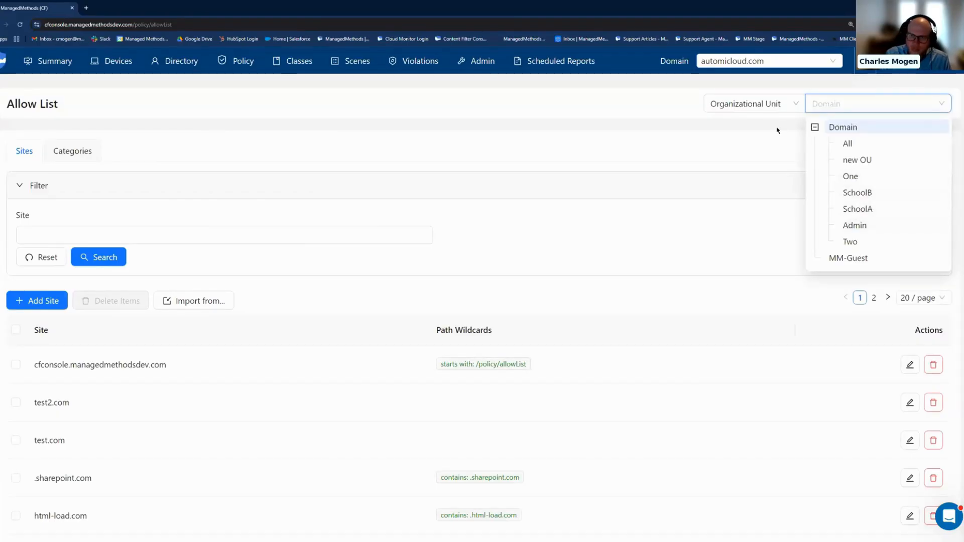
left_click(770, 108)
left_click(766, 145)
left_click(827, 101)
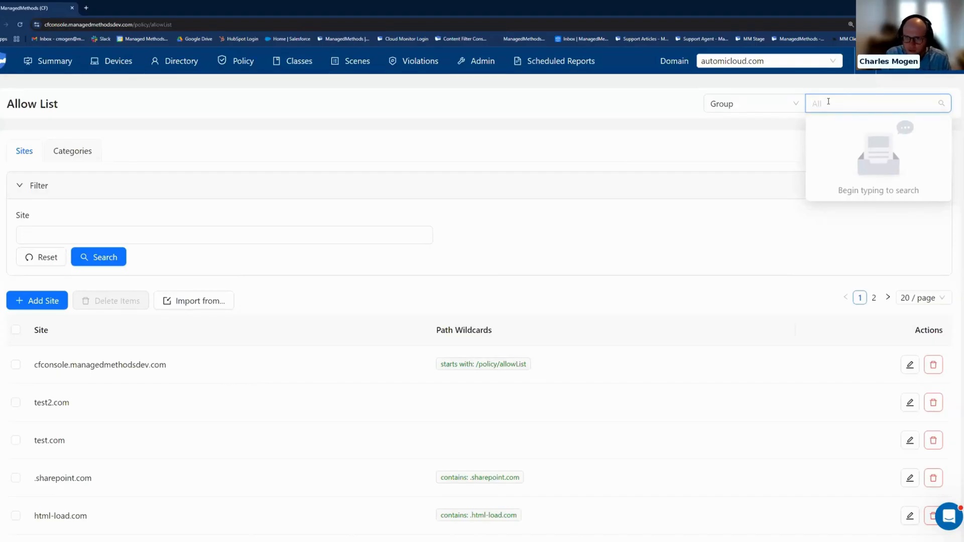
type("cla")
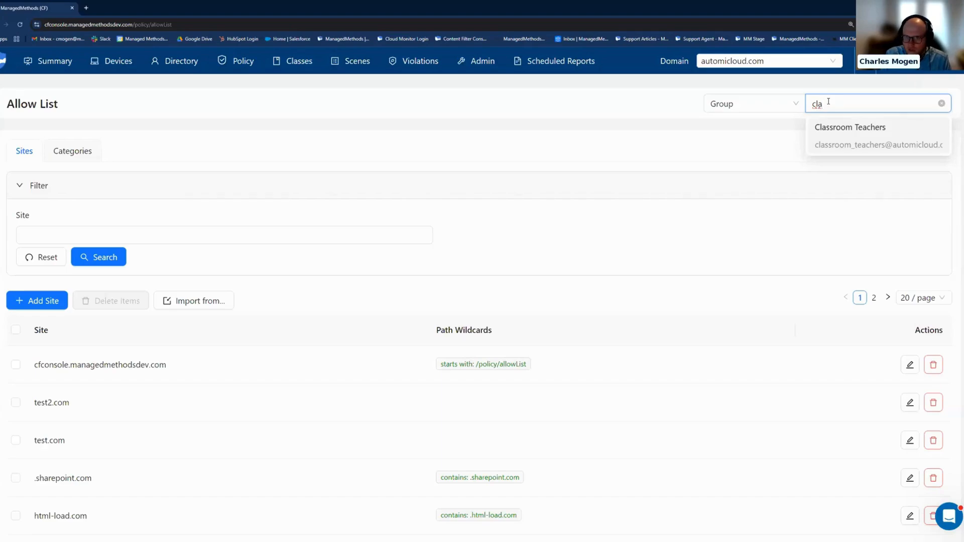
left_click(827, 143)
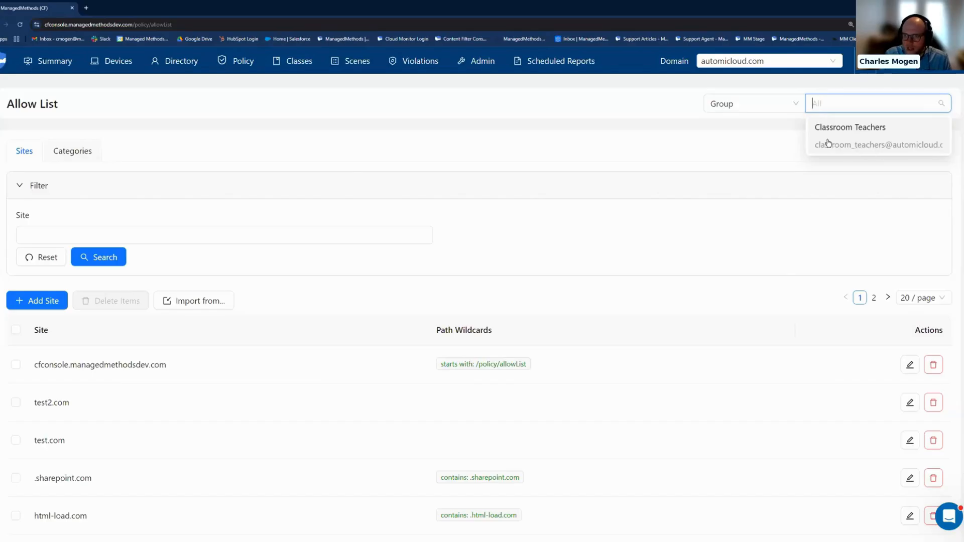
left_click(752, 104)
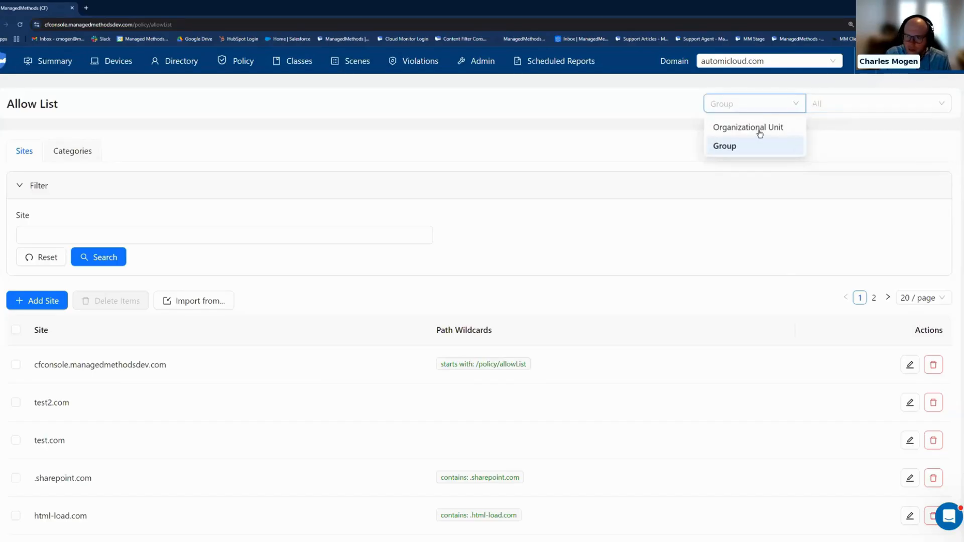
left_click(758, 130)
Examine the wildcard and category options for adding a site to the allow list, closing the form without saving.
scroll(466, 293, "down", 1)
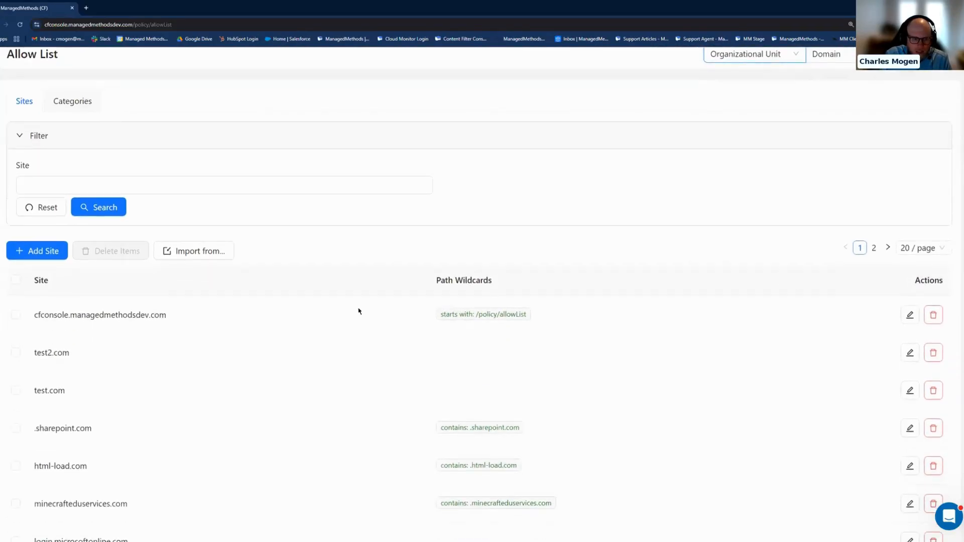
scroll(466, 294, "down", 1)
left_click(37, 223)
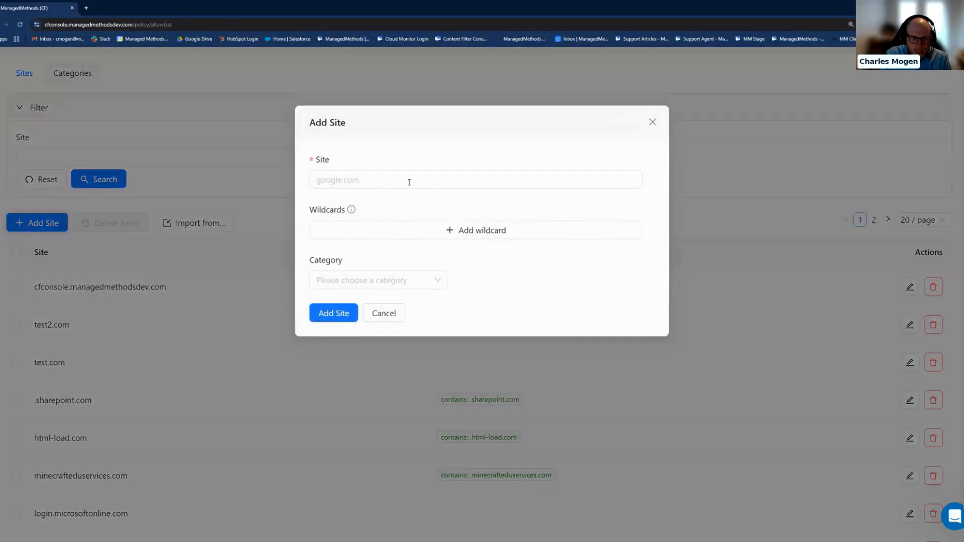
left_click(447, 230)
left_click(445, 232)
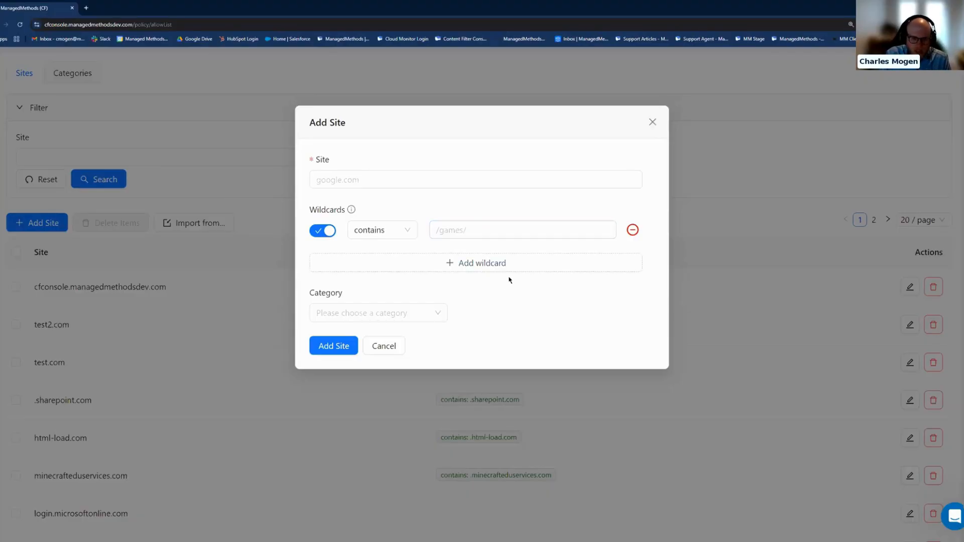
left_click(426, 313)
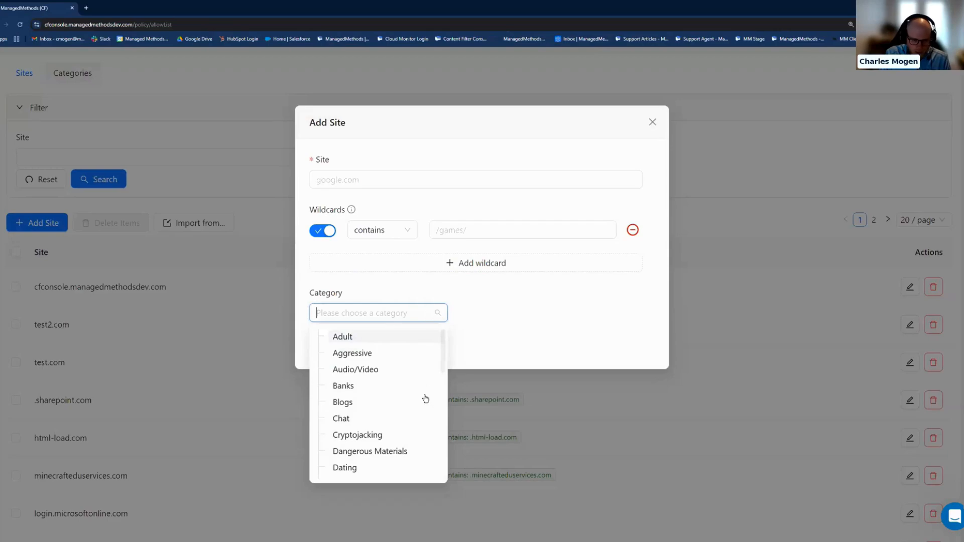
scroll(426, 399, "down", 3)
scroll(422, 397, "down", 1)
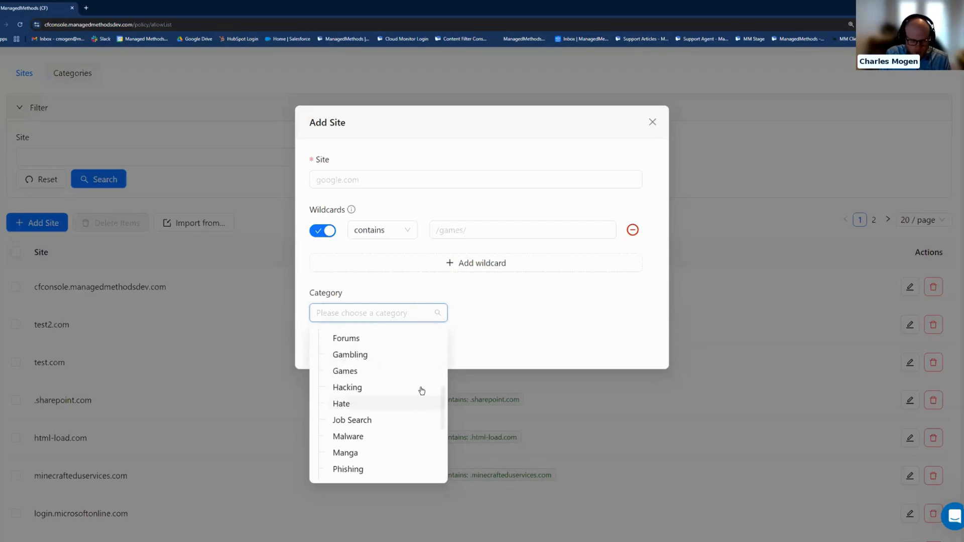
scroll(419, 383, "down", 2)
scroll(423, 382, "down", 2)
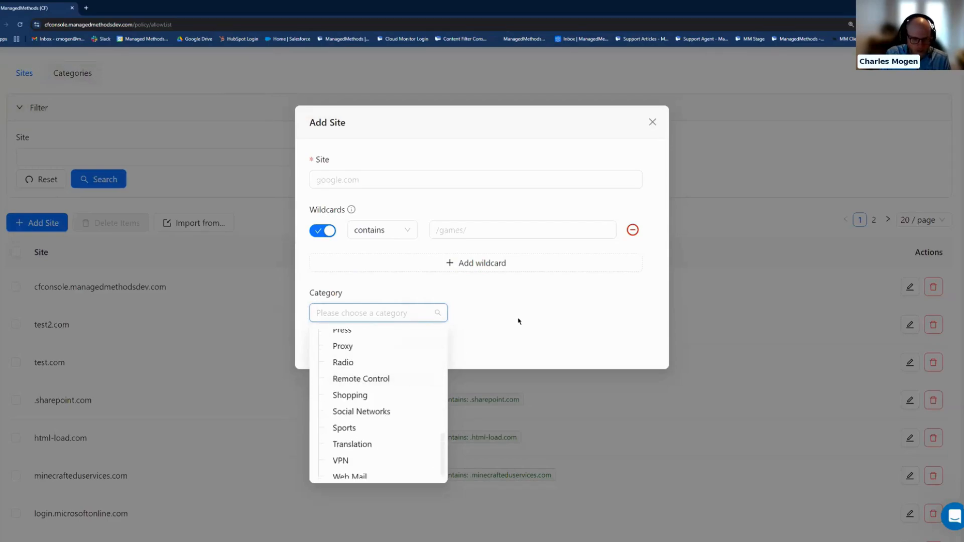
left_click(531, 324)
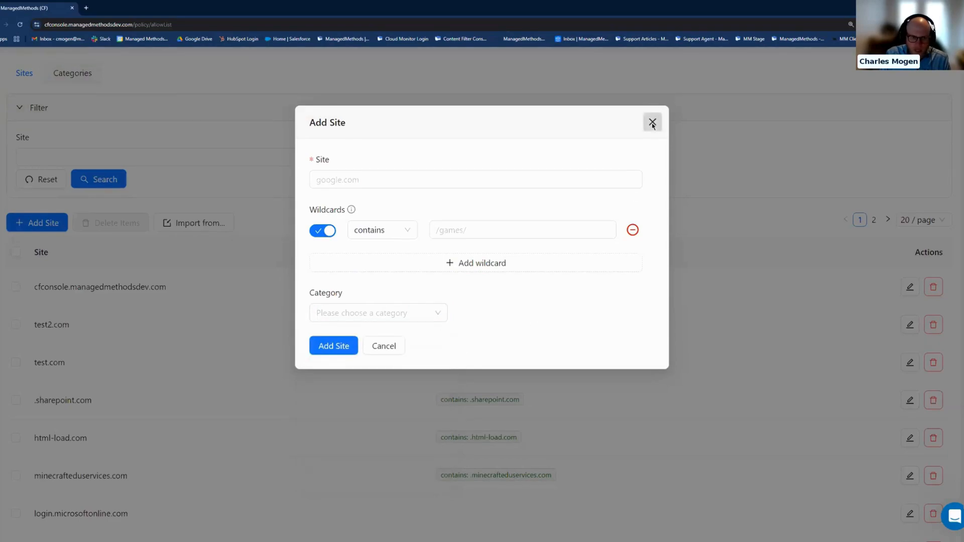
left_click(652, 122)
Start an import from the Global List into the allow list and search it for gmail.com.
left_click(219, 222)
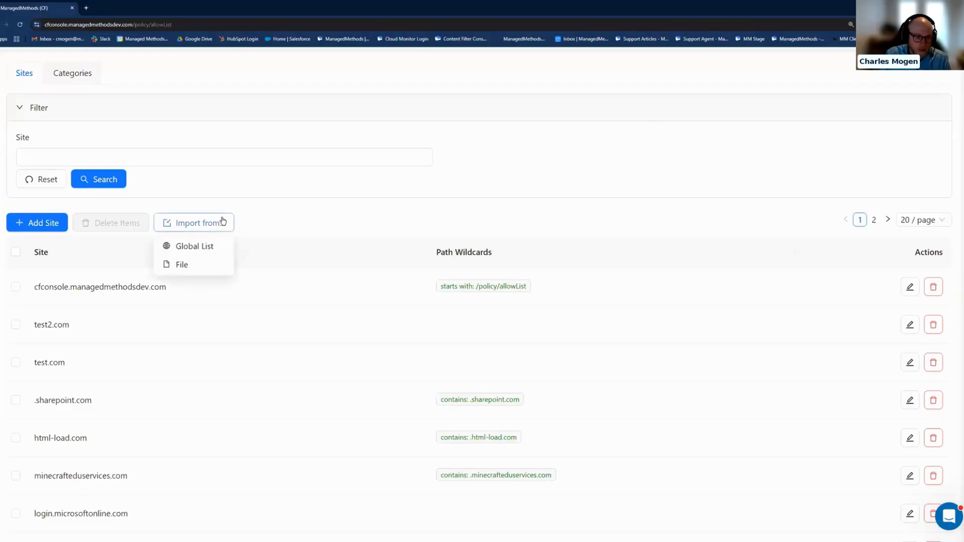
left_click(220, 246)
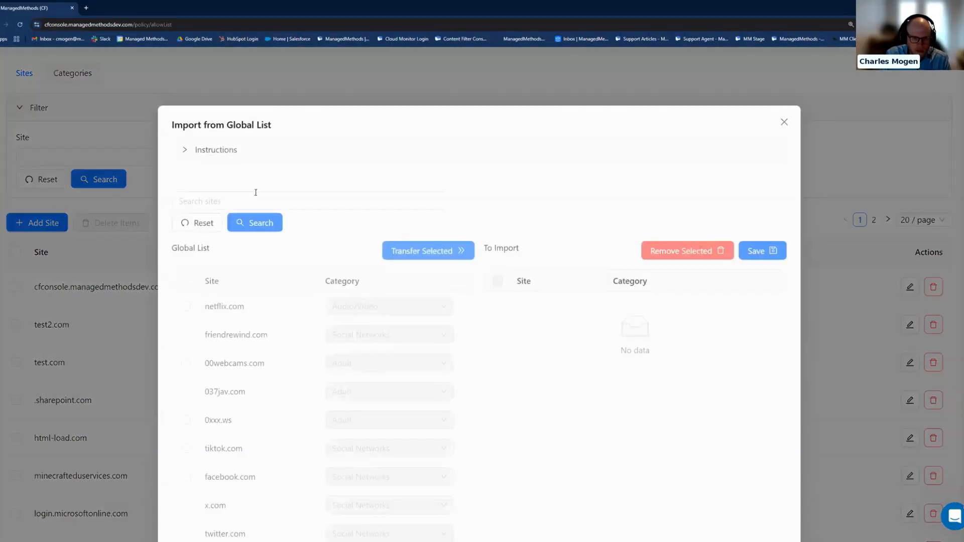
left_click(282, 202)
type("g")
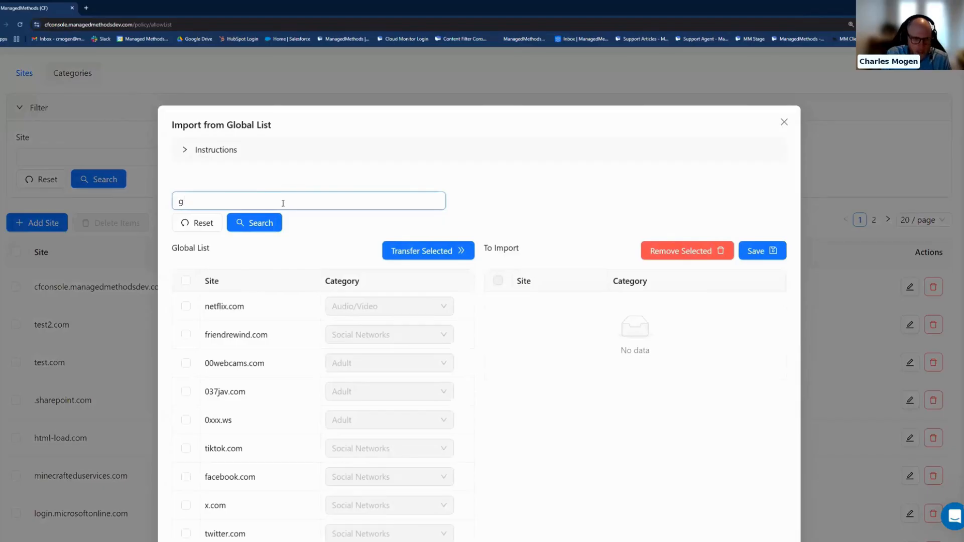
type("mail")
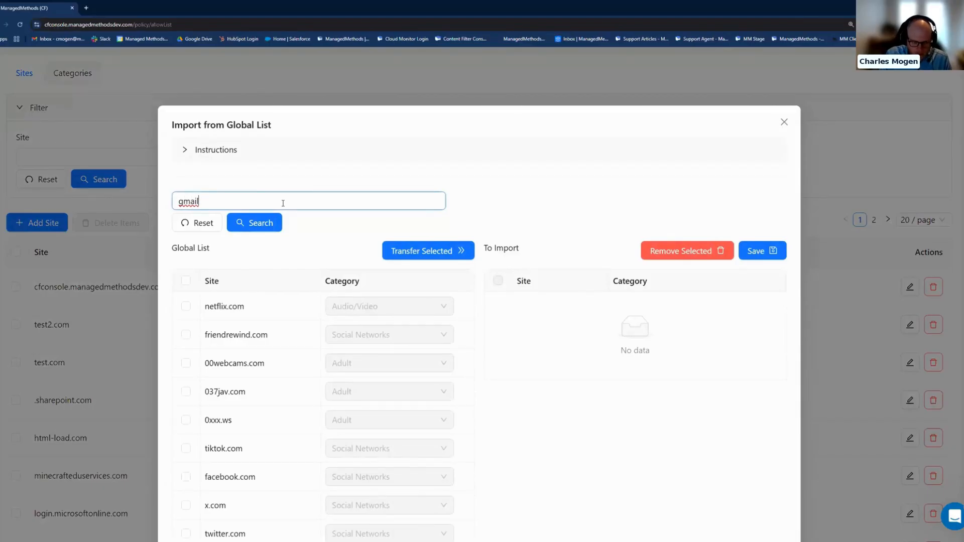
type(".com")
left_click(271, 222)
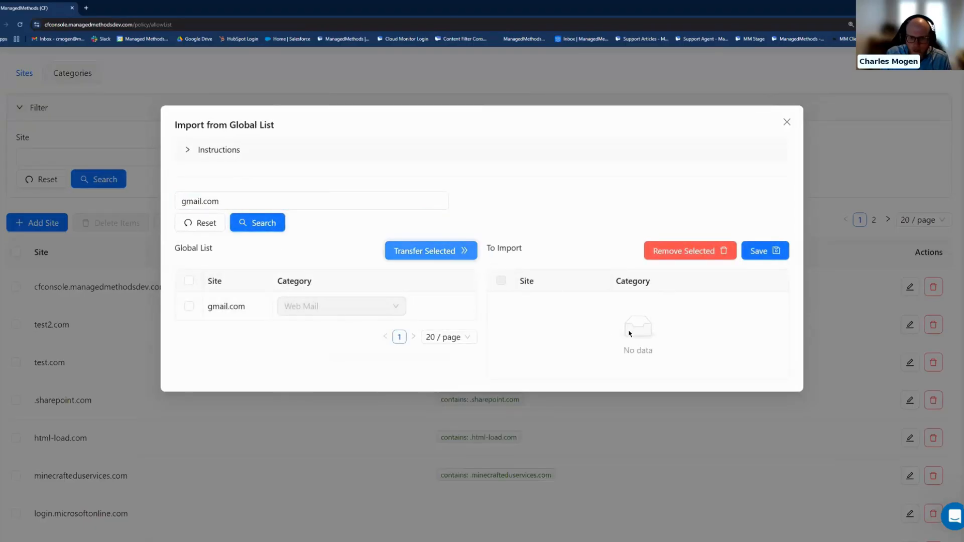
Transfer gmail.com from the Global List to the import selection and close the import without saving.
left_click(188, 307)
left_click(430, 250)
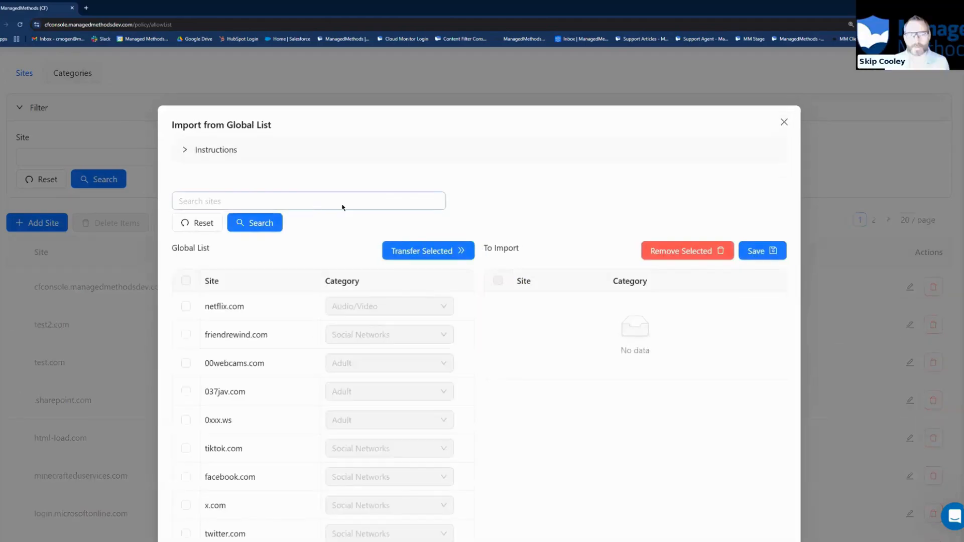
key("Escape")
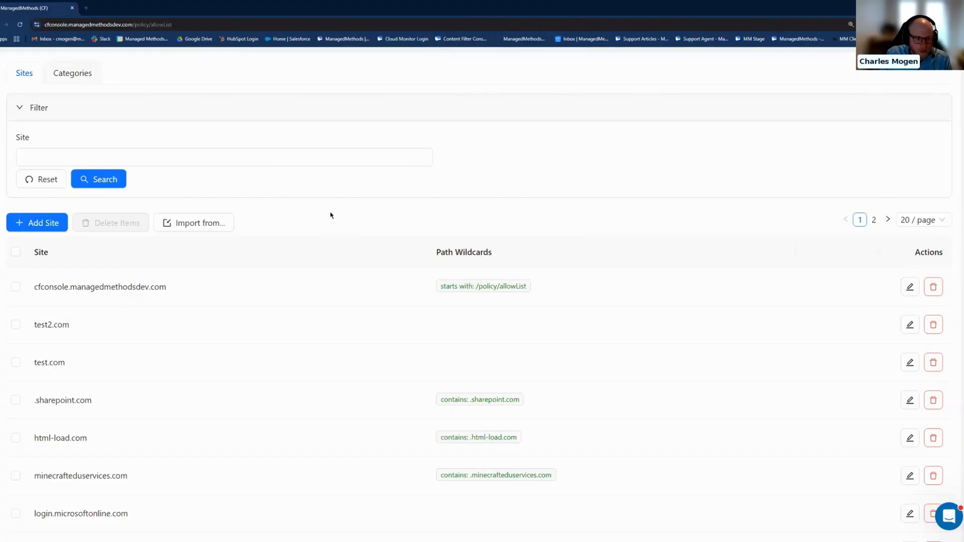
Examine the options for importing allow list sites from a file and close them without uploading.
left_click(203, 222)
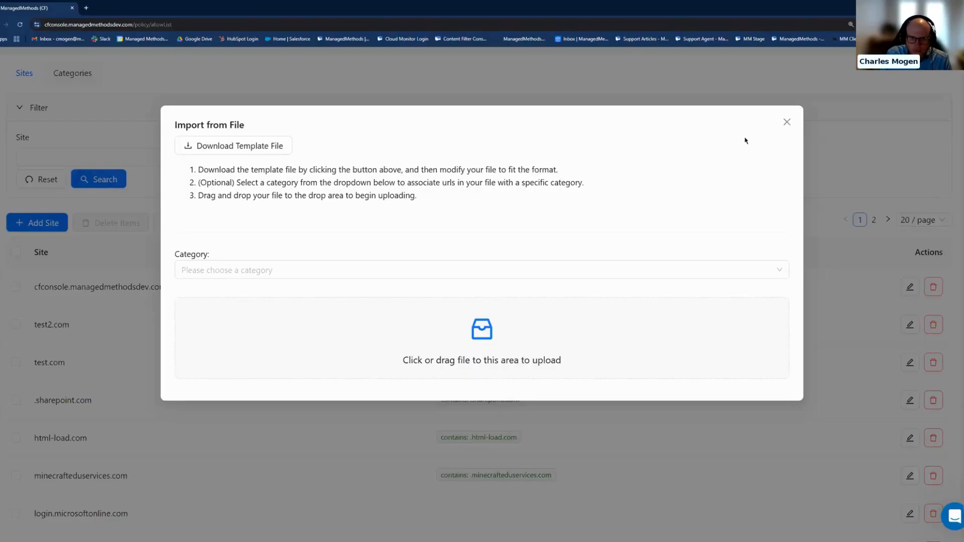
left_click(787, 122)
Examine the categories that can be added to the allow list, without choosing one.
scroll(93, 147, "up", 3)
left_click(87, 153)
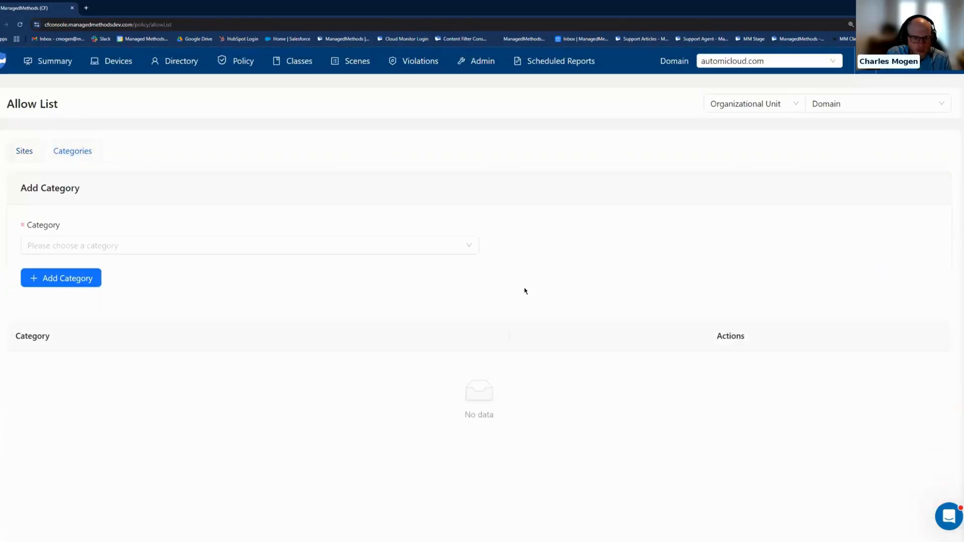
left_click(465, 247)
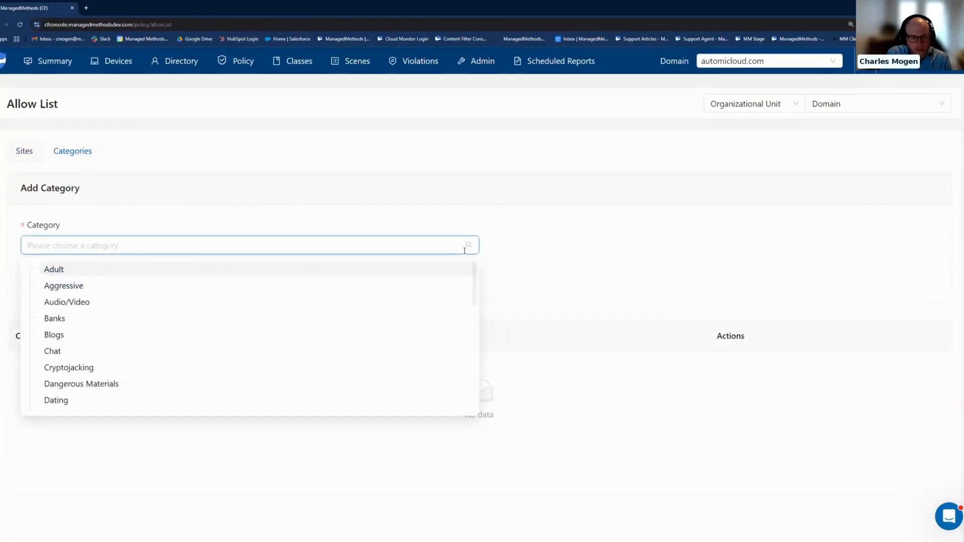
scroll(447, 311, "down", 3)
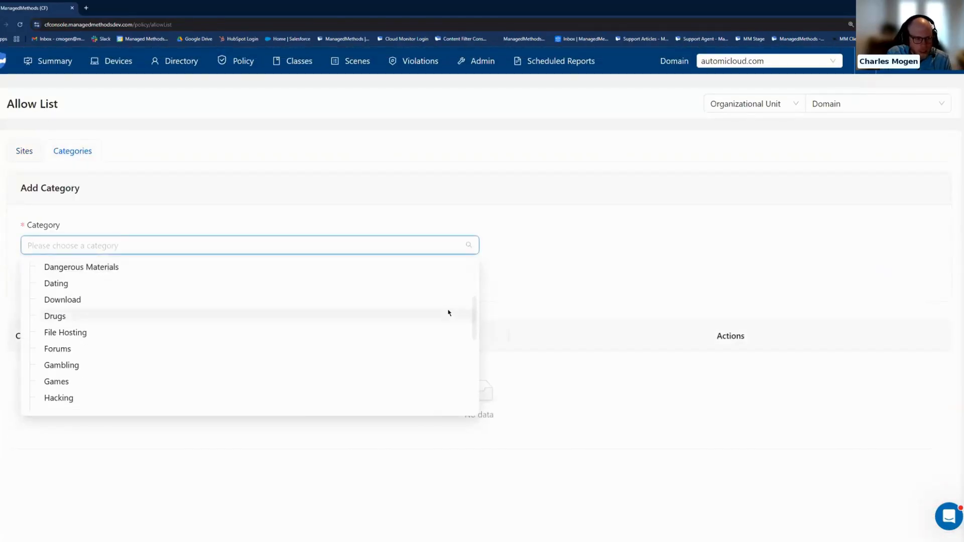
scroll(445, 315, "down", 5)
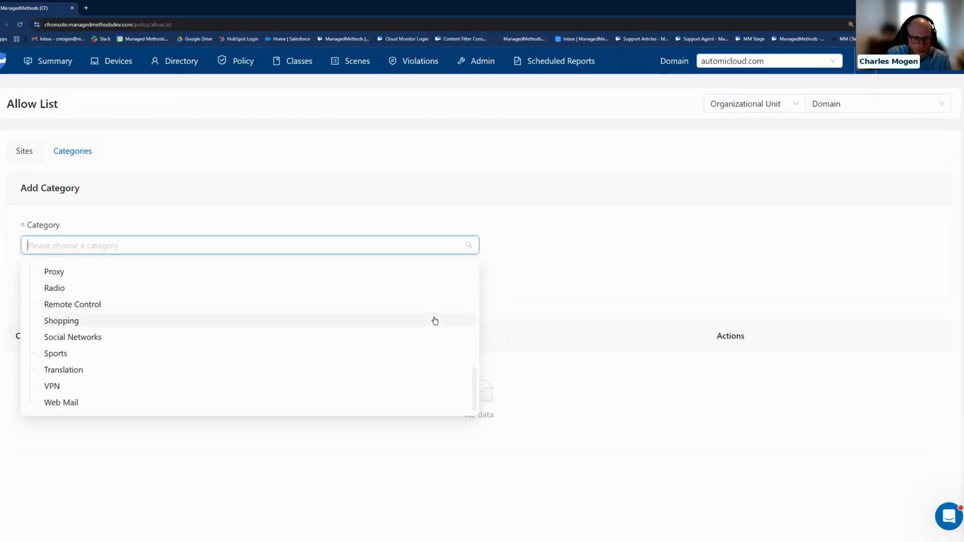
scroll(435, 321, "down", 2)
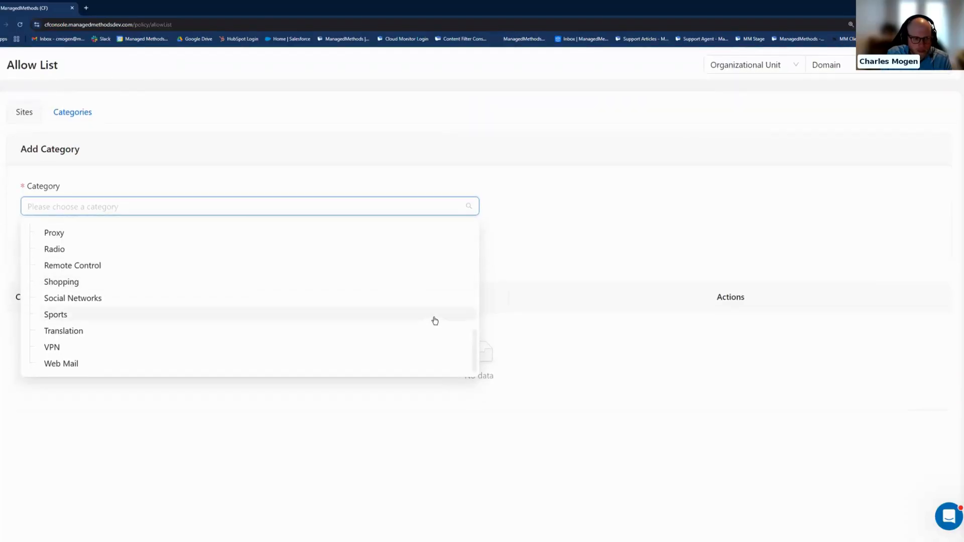
left_click(564, 253)
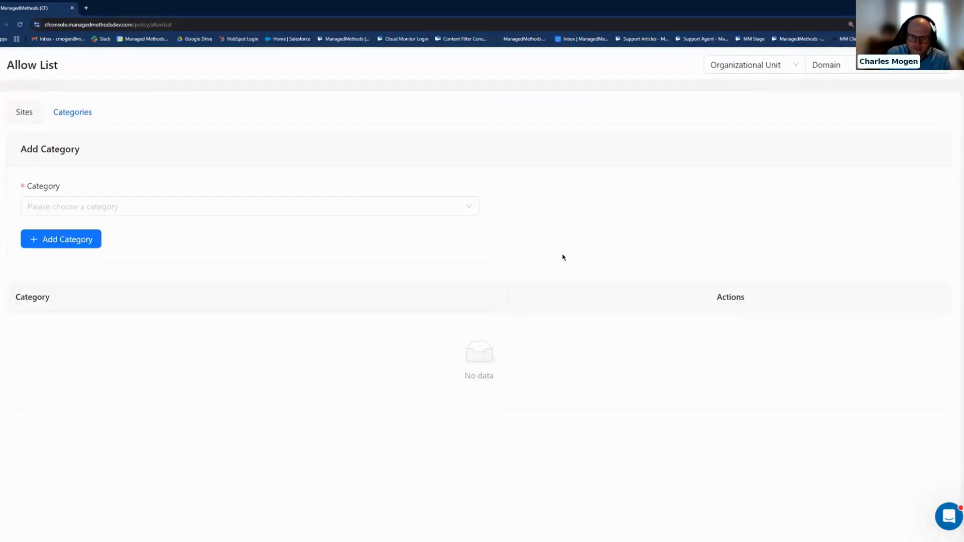
Open the Block List policy and look over its blocked sites.
scroll(564, 258, "up", 2)
mouse_move(241, 65)
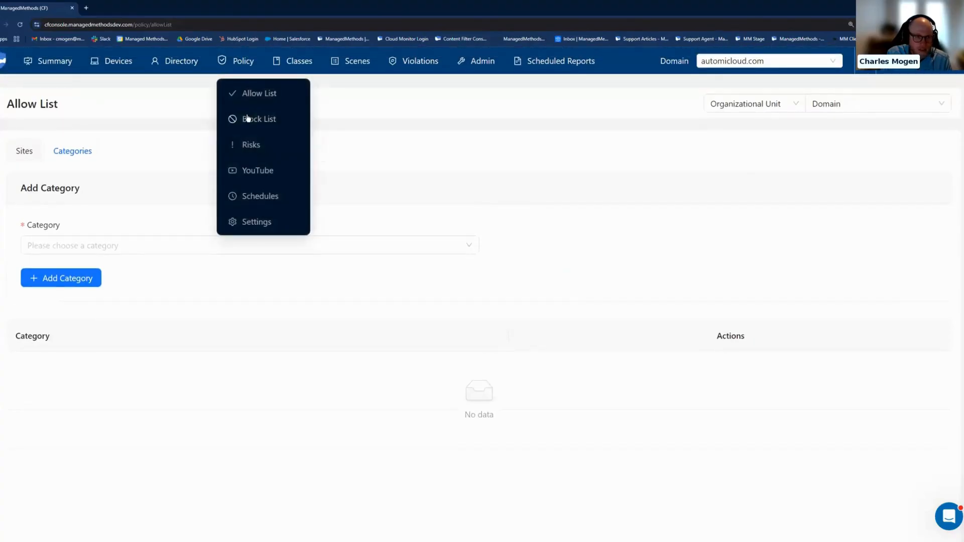
left_click(247, 119)
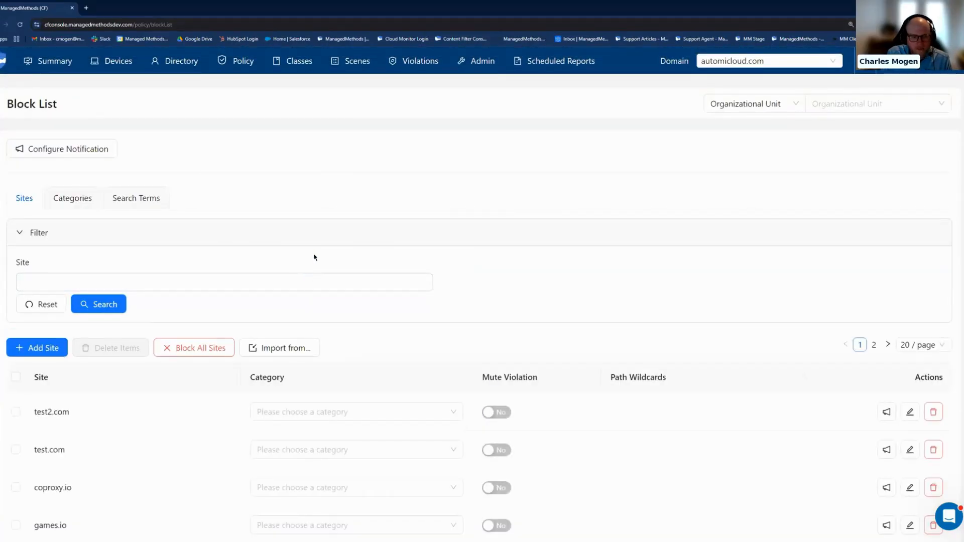
scroll(315, 257, "down", 2)
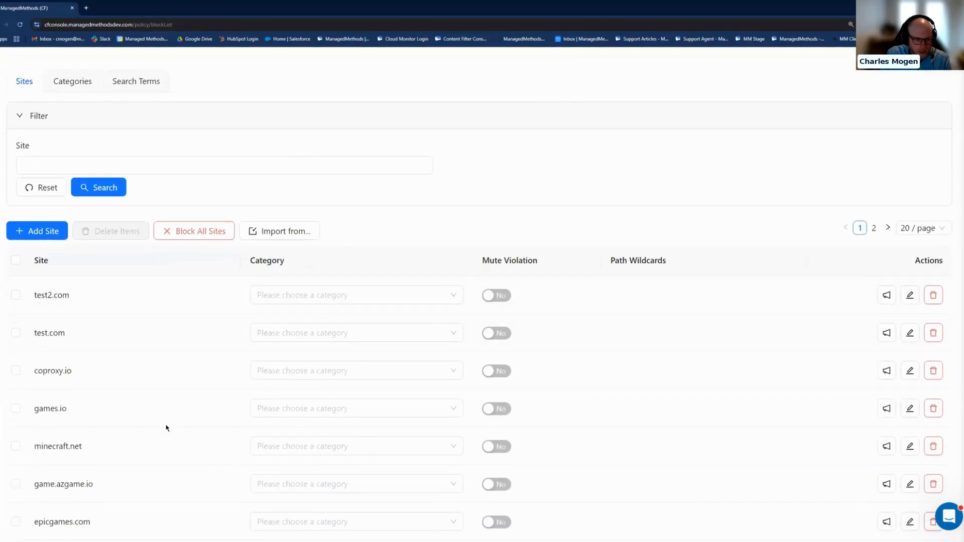
scroll(167, 412, "down", 1)
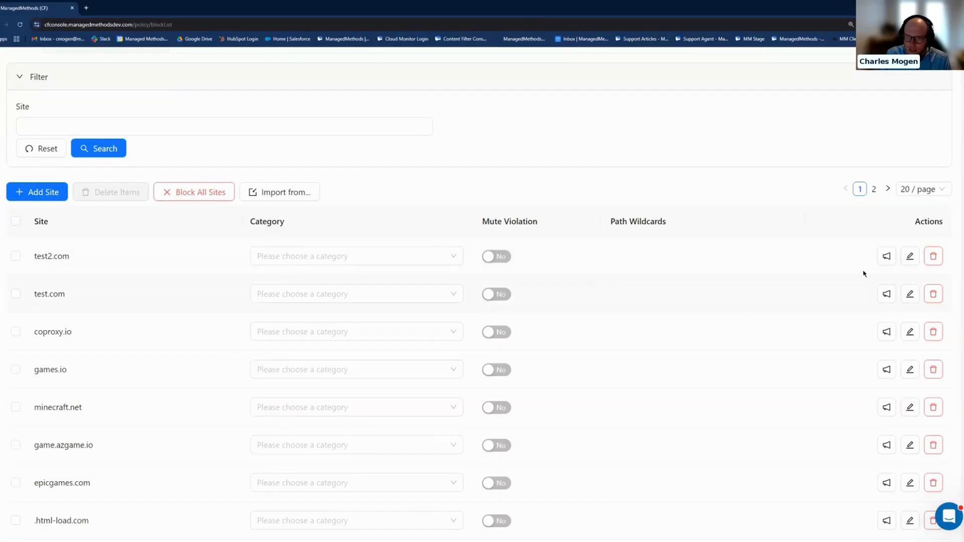
Try immediate notification in the settings for blocked site test2.com, switch it off and close without saving.
left_click(885, 262)
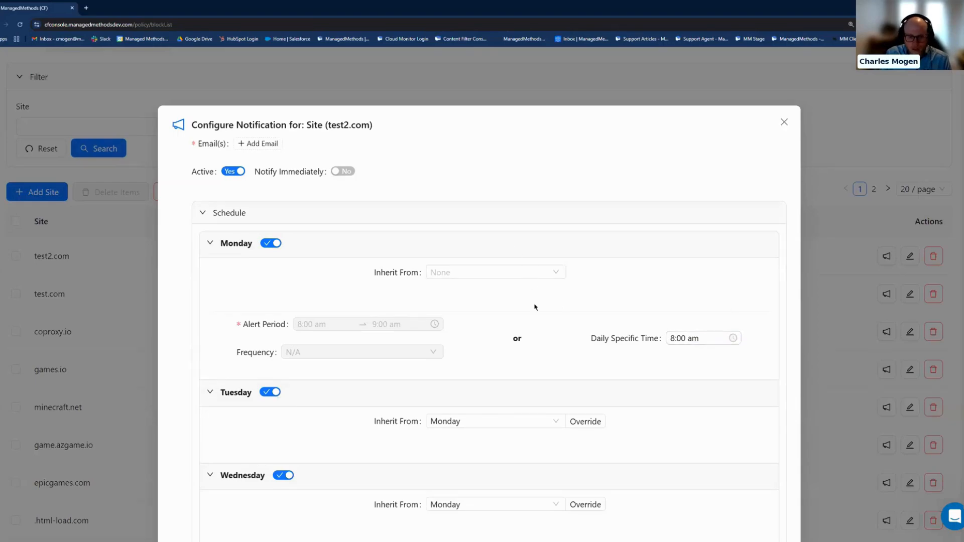
left_click(344, 171)
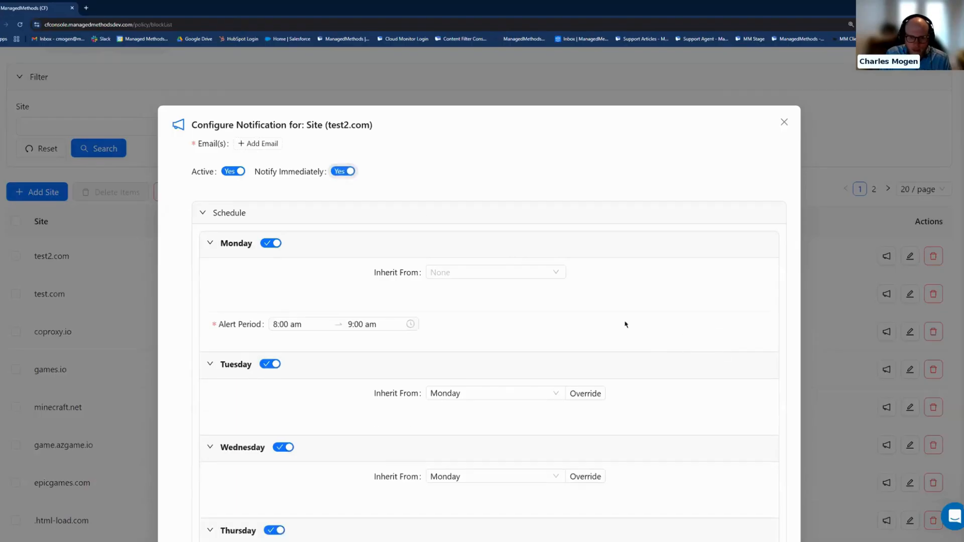
left_click(344, 173)
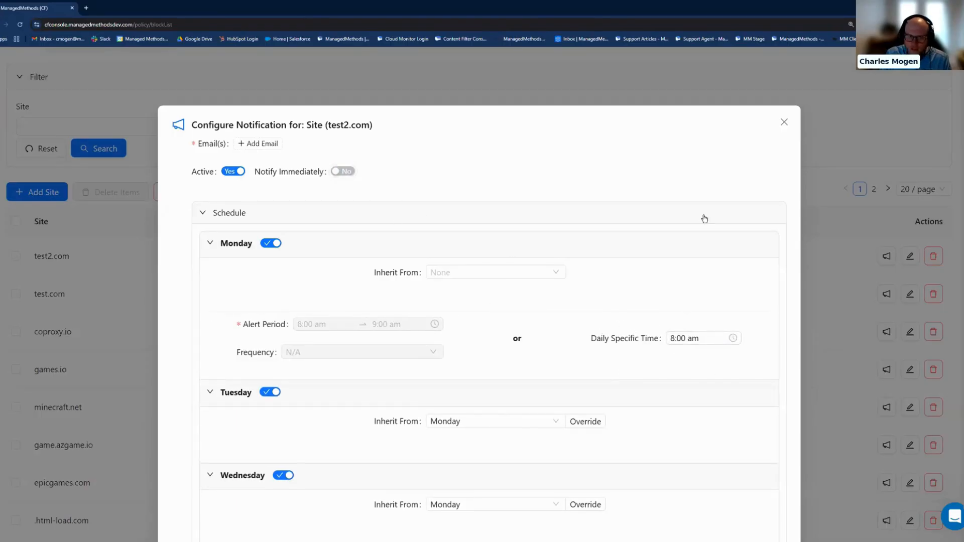
left_click(785, 123)
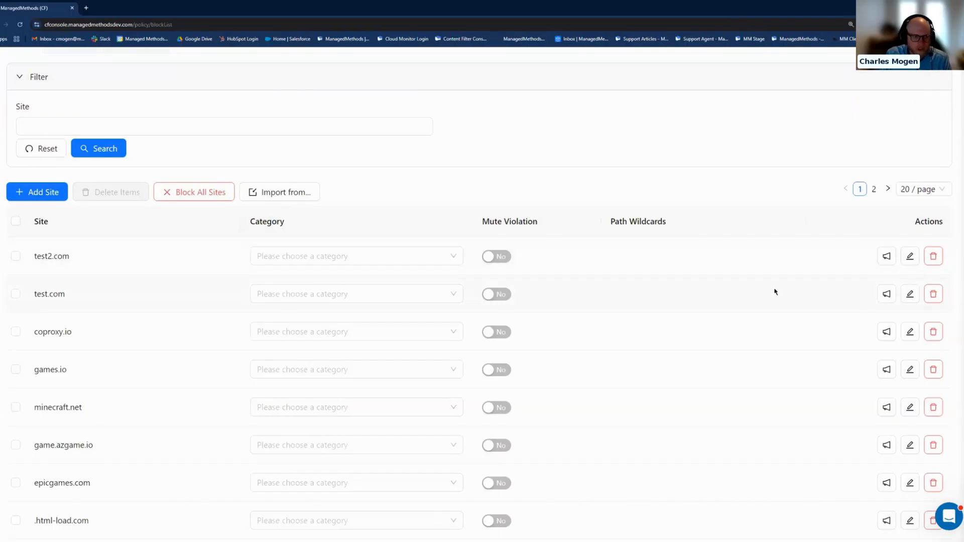
Examine the block list's form for adding a site, including a wildcard row and its match options, and close it without adding anything.
left_click(52, 193)
left_click(483, 228)
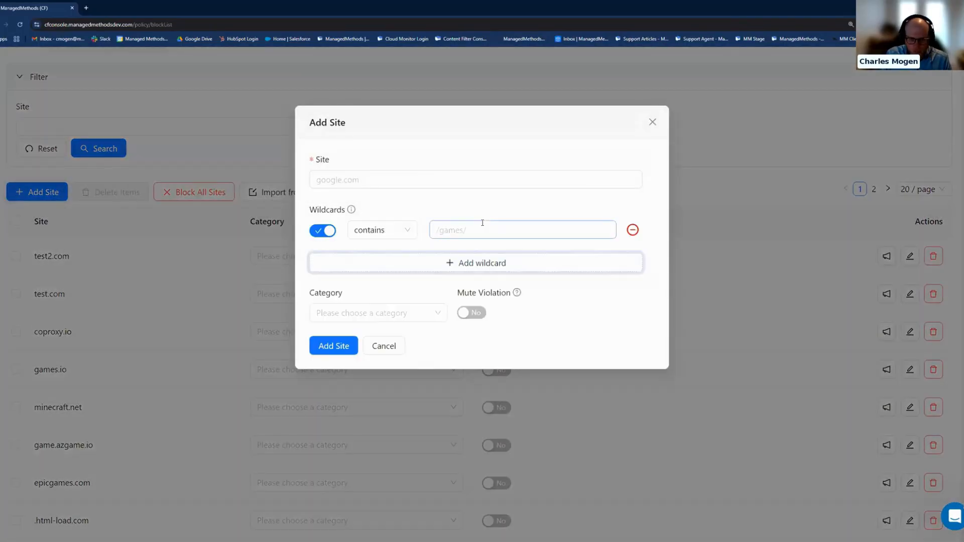
left_click(452, 179)
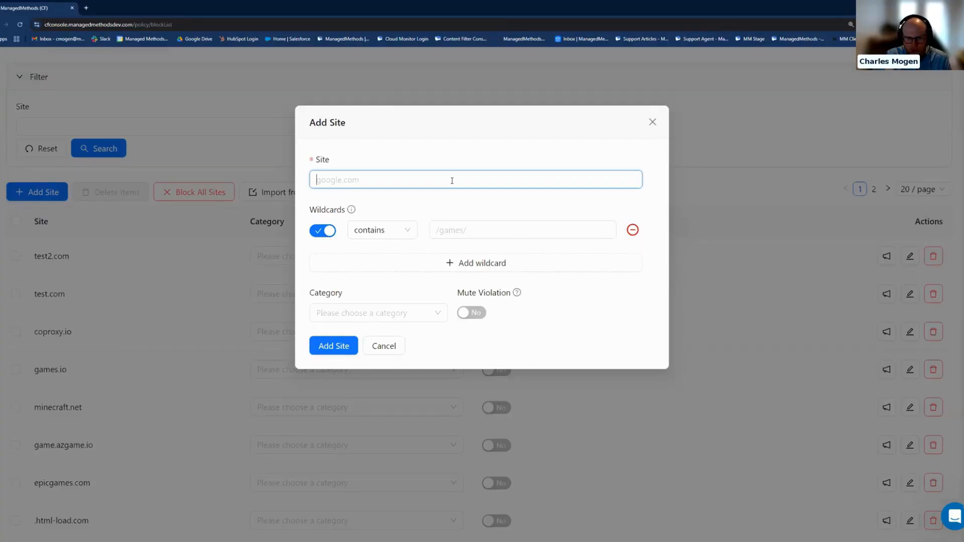
left_click(402, 233)
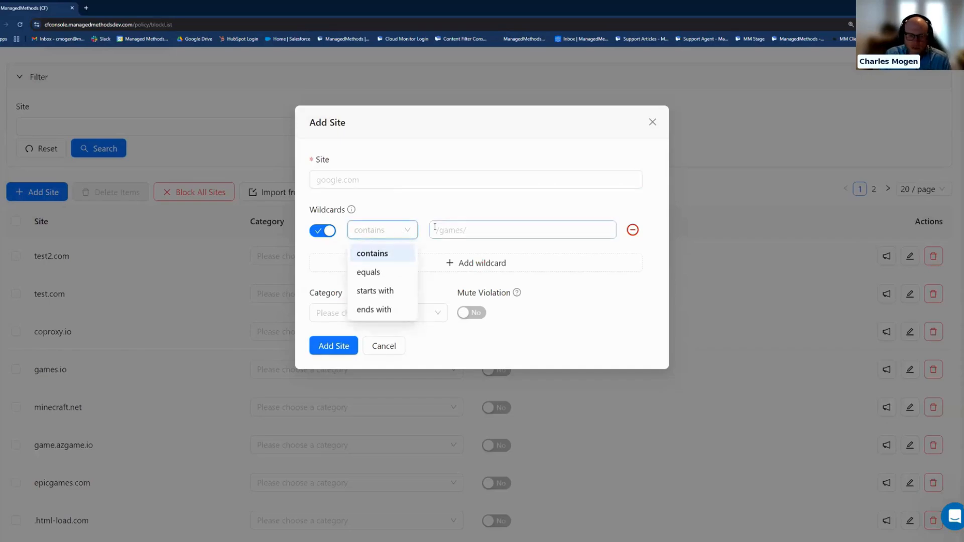
left_click(551, 202)
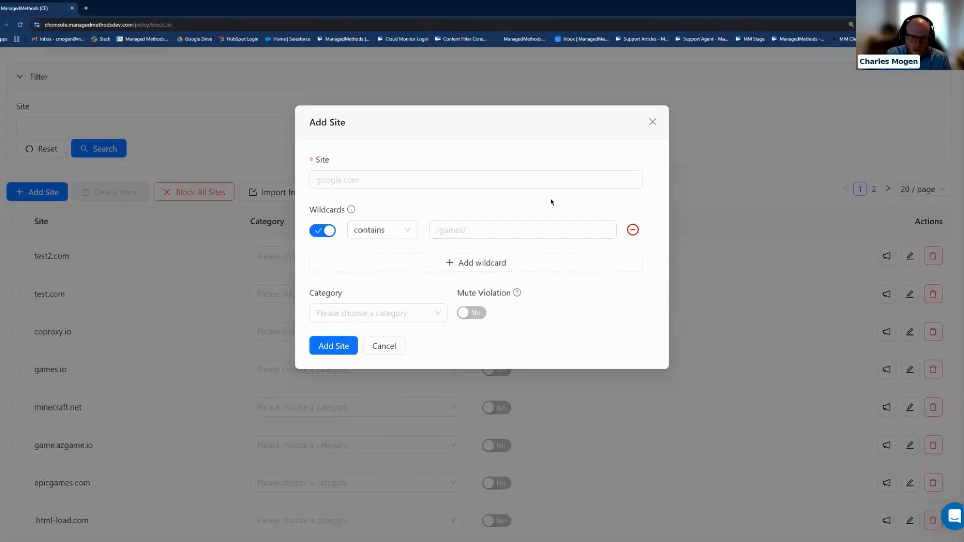
left_click(652, 122)
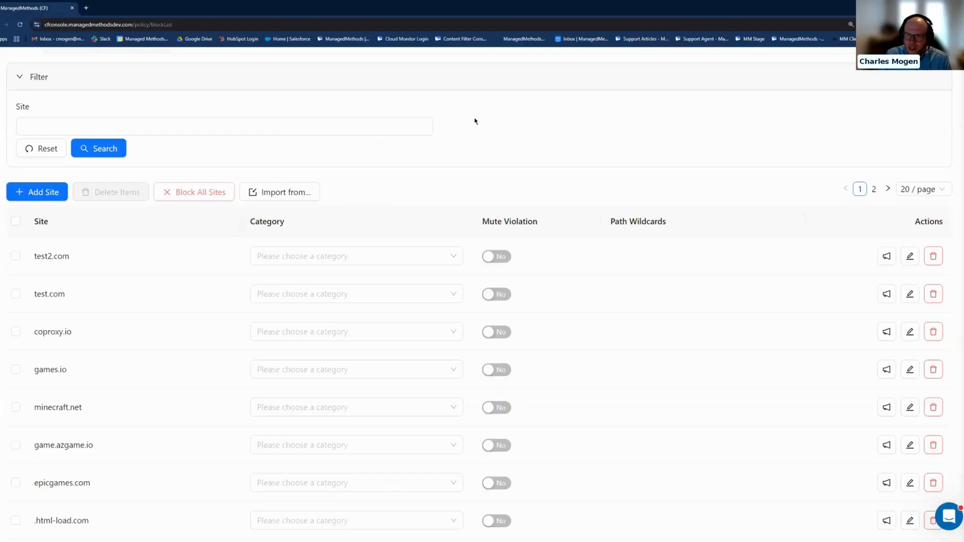
Examine the scope types available for the Block List policy, keeping Organizational Unit.
scroll(783, 111, "up", 3)
left_click(760, 108)
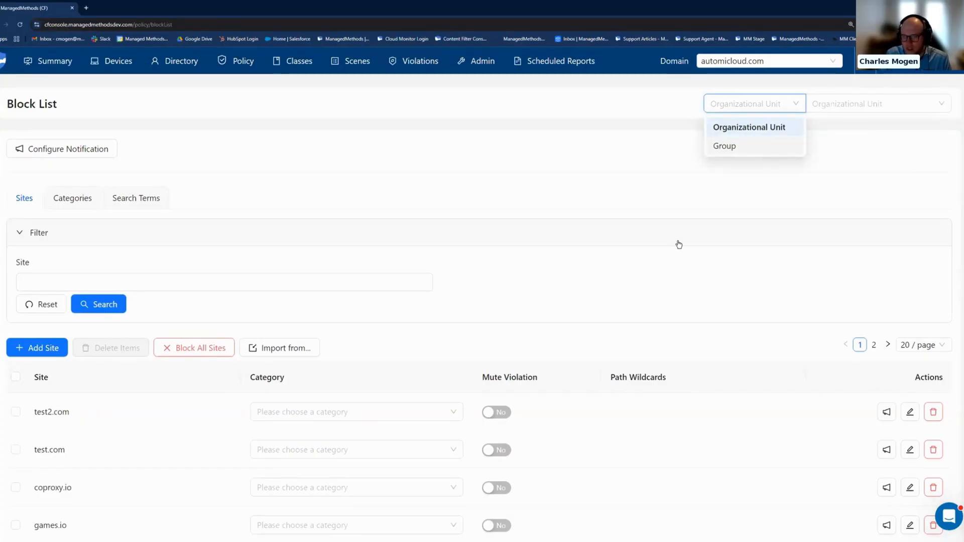
left_click(641, 274)
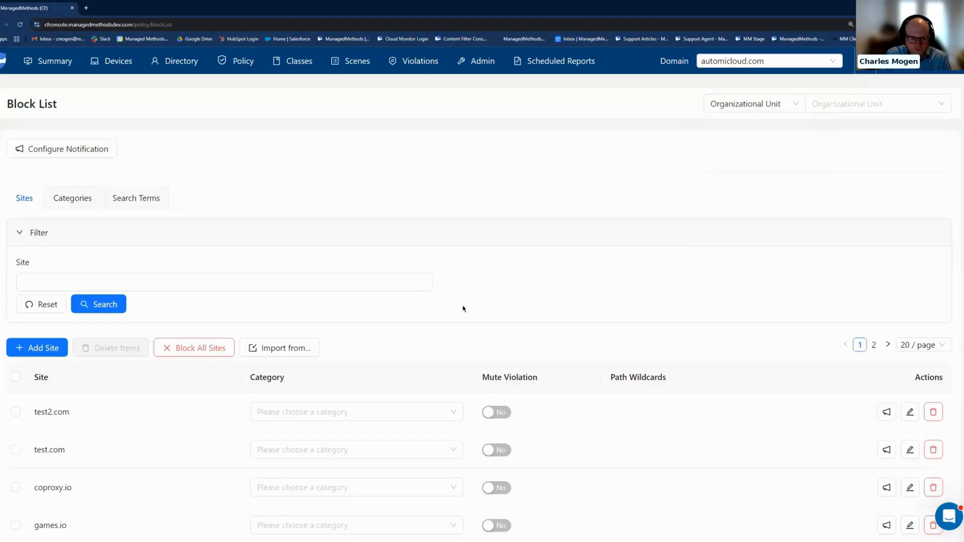
mouse_move(299, 351)
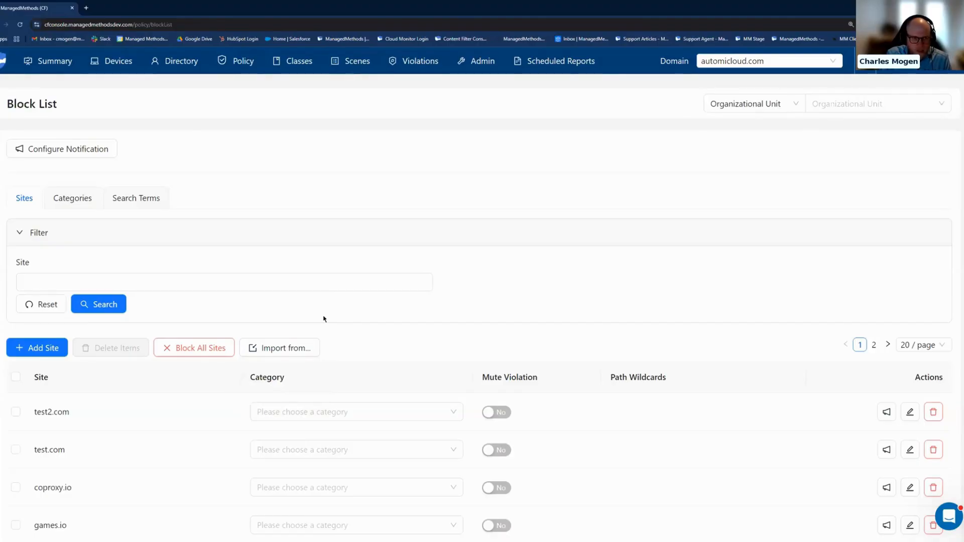
Choose Audio/Video as a block list category and preview its global sites, without adding the category.
left_click(94, 201)
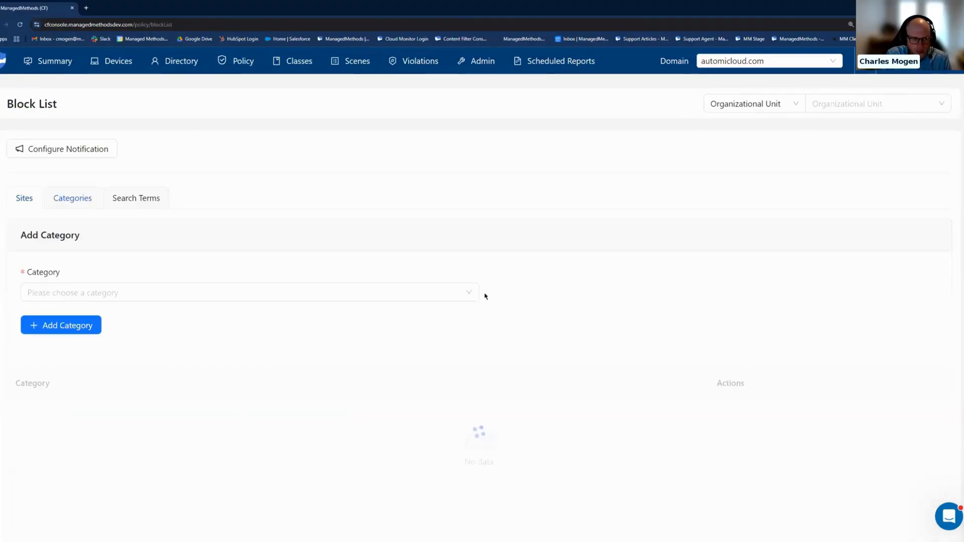
scroll(617, 290, "down", 2)
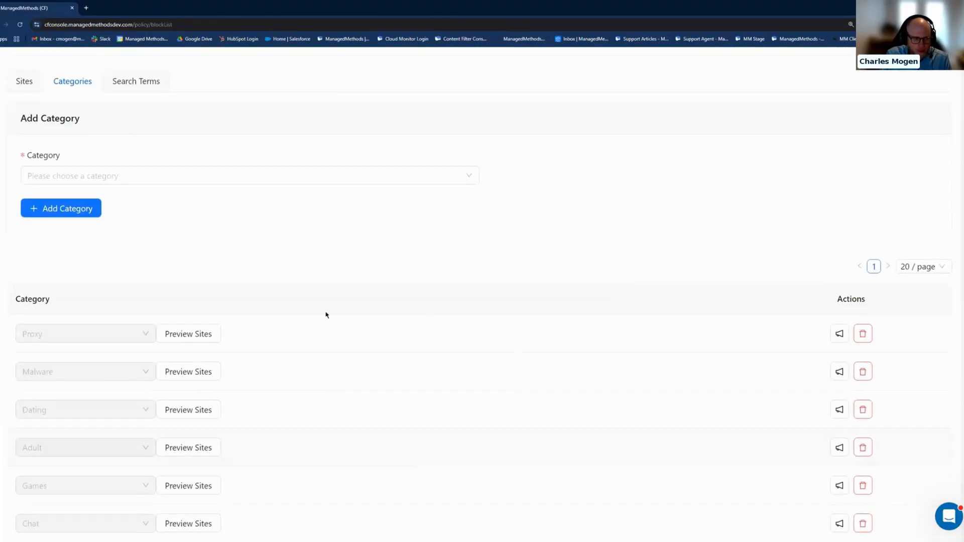
left_click(86, 210)
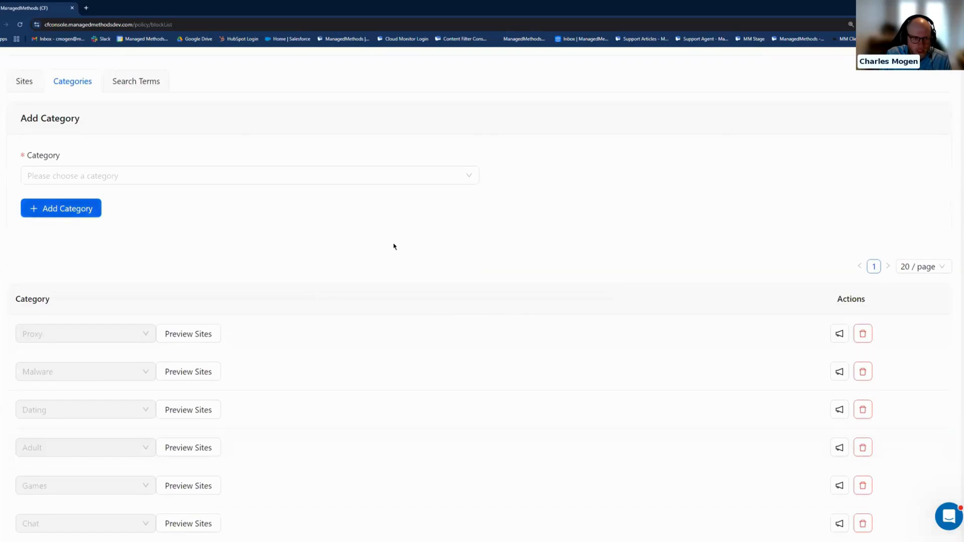
left_click(249, 176)
left_click(198, 215)
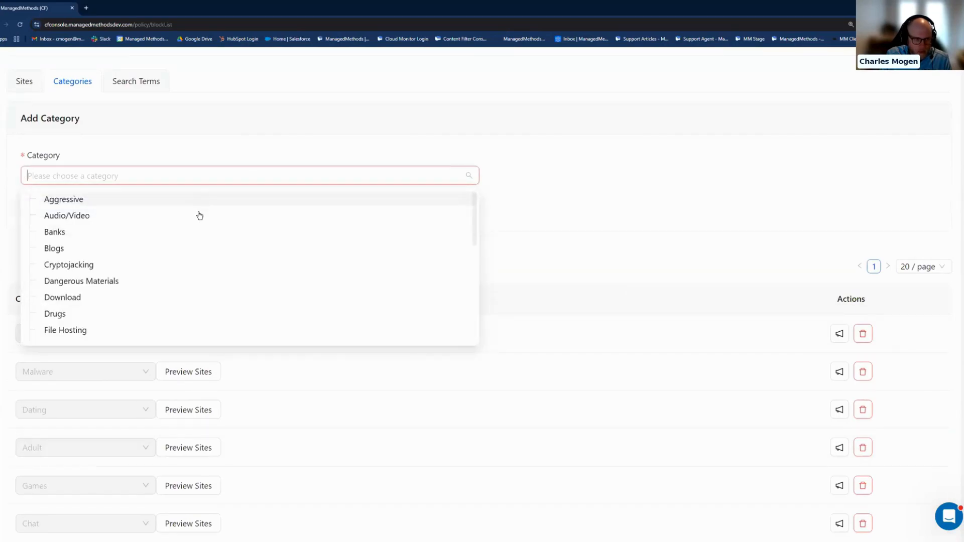
left_click(63, 197)
left_click(374, 146)
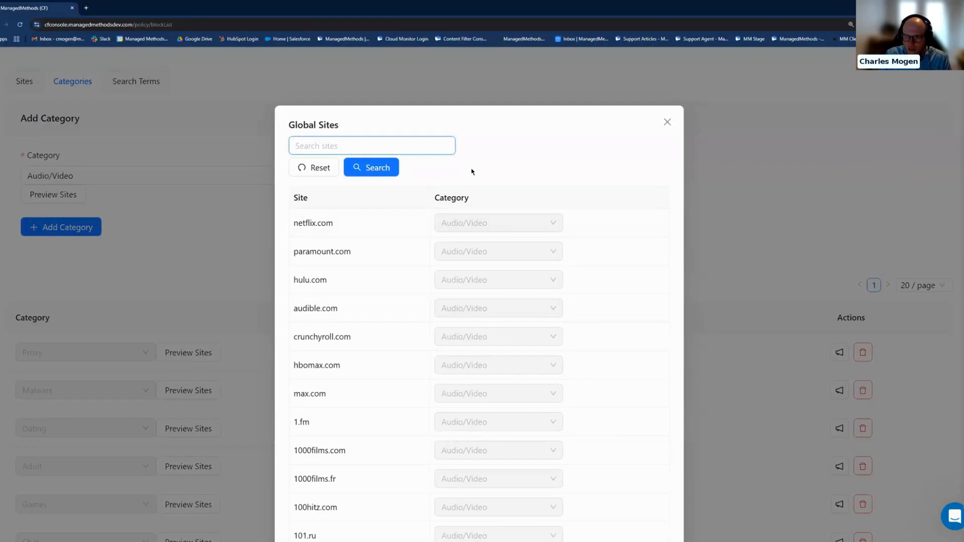
left_click(669, 123)
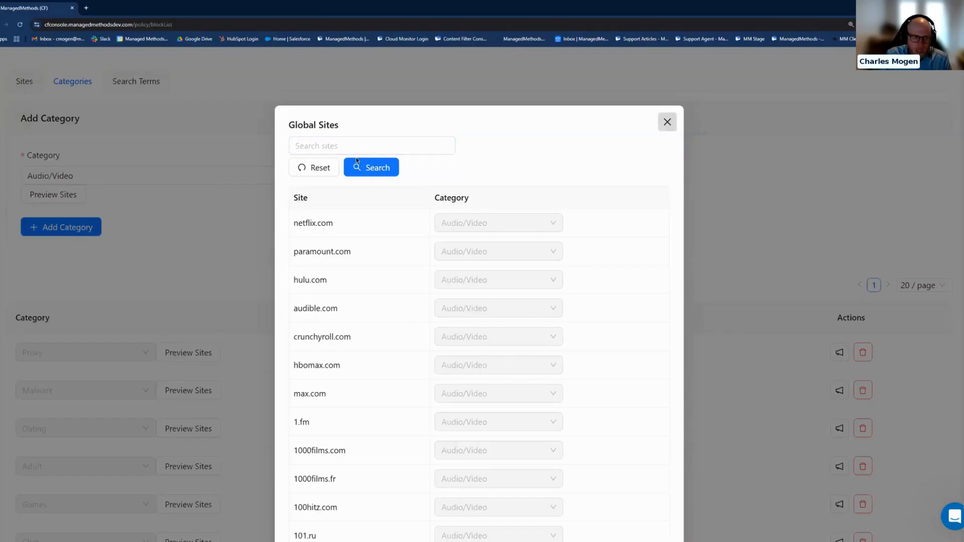
Look over the global list of sites that can be imported into the block list and close it without importing.
left_click(31, 85)
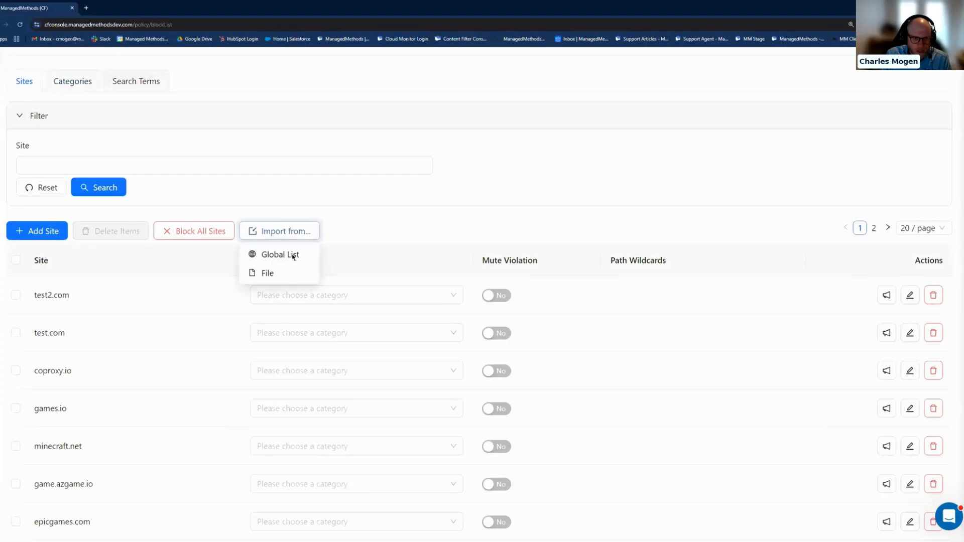
left_click(276, 254)
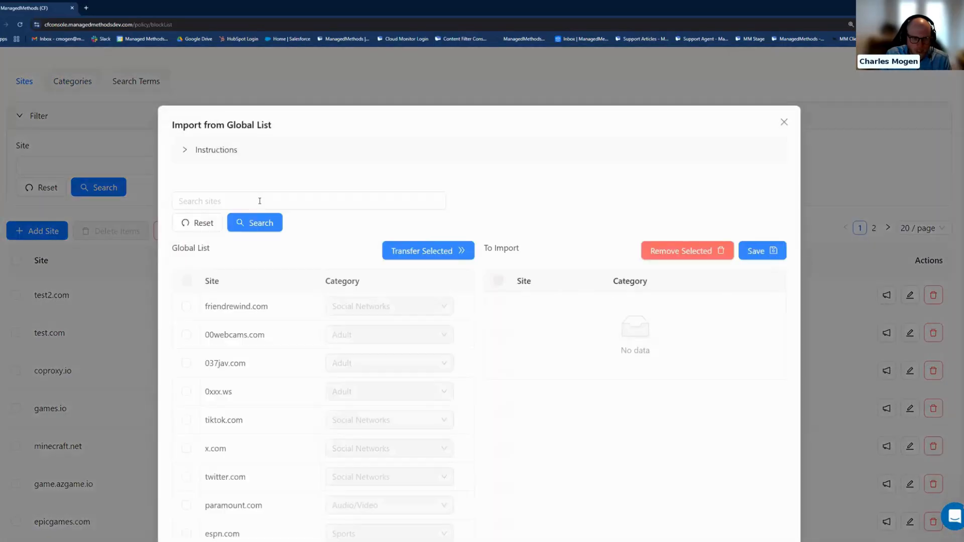
left_click(783, 123)
left_click(783, 123)
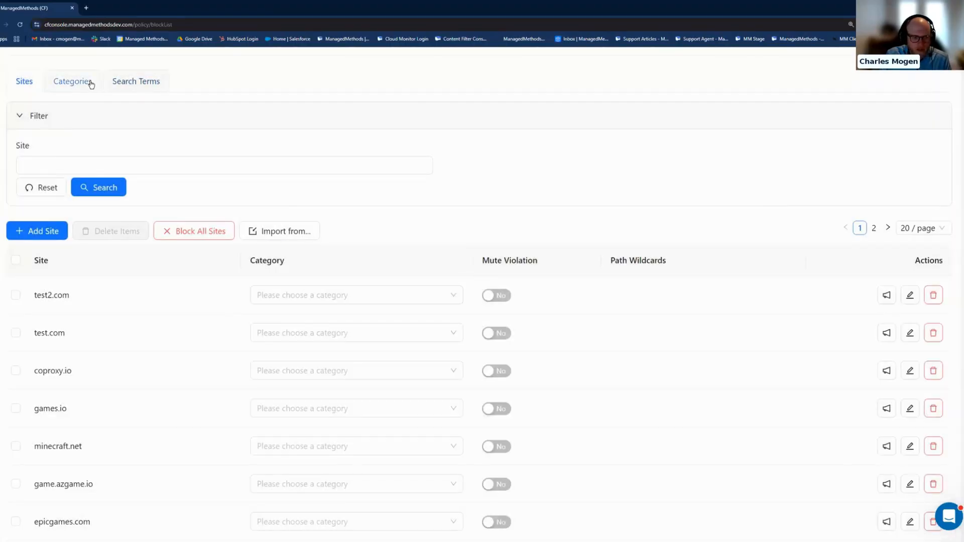
Review the blocked categories and view the form for blocking search terms.
left_click(91, 83)
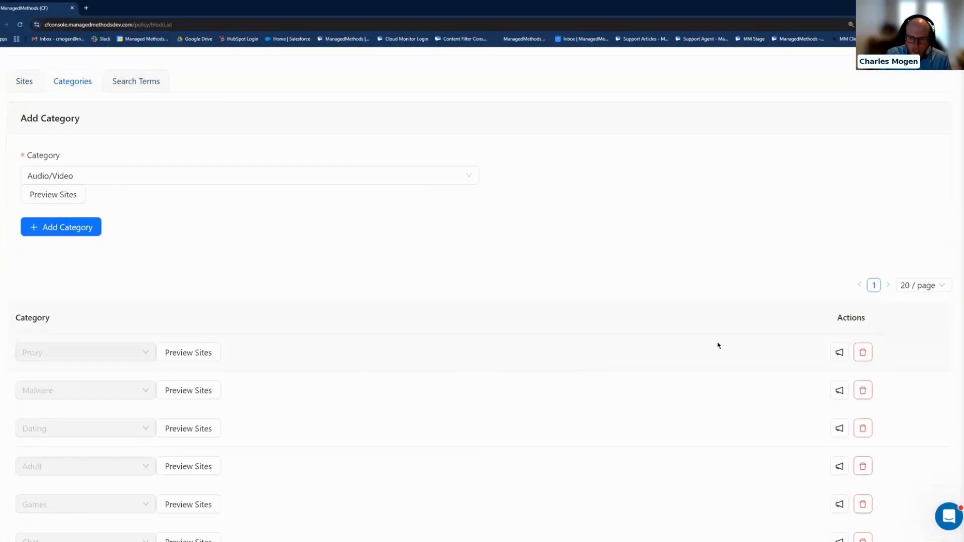
scroll(596, 361, "down", 2)
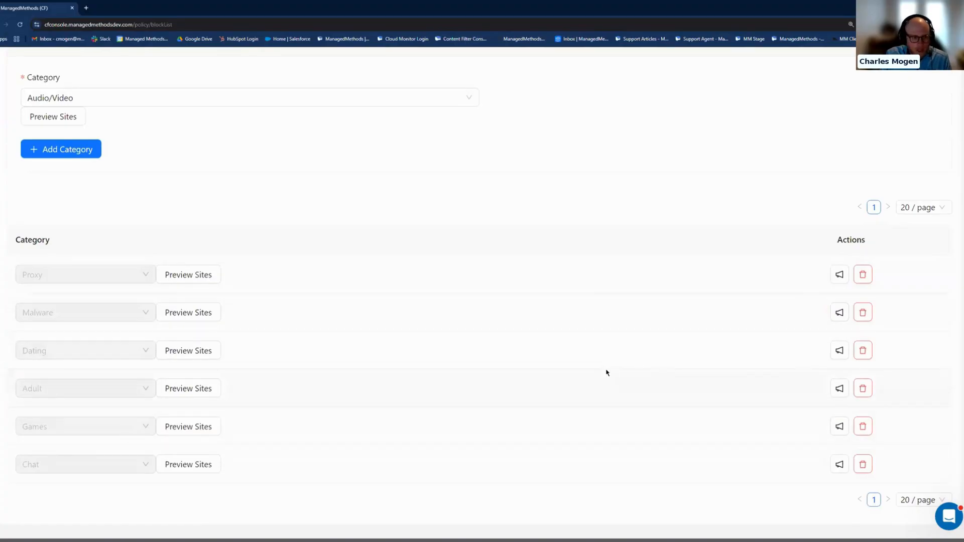
scroll(603, 377, "up", 4)
scroll(245, 346, "up", 2)
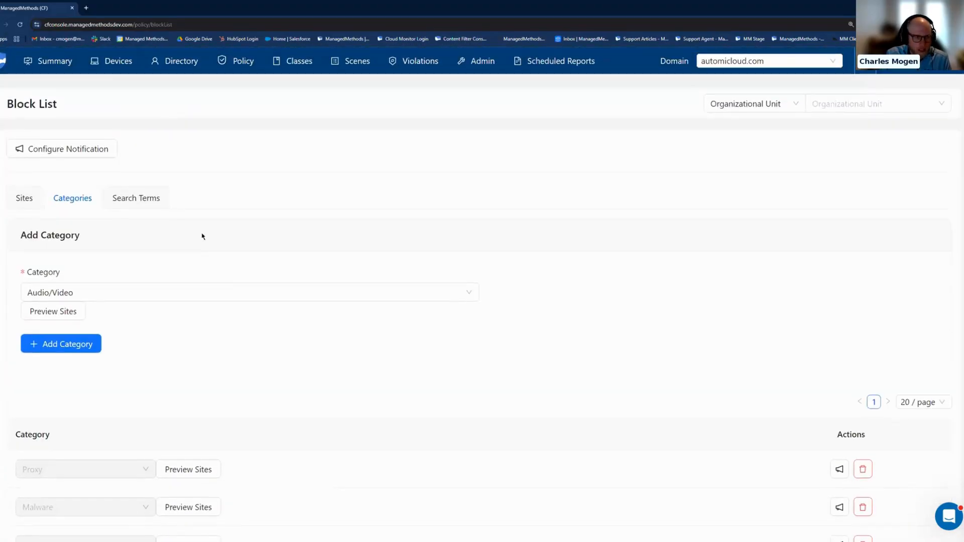
left_click(147, 202)
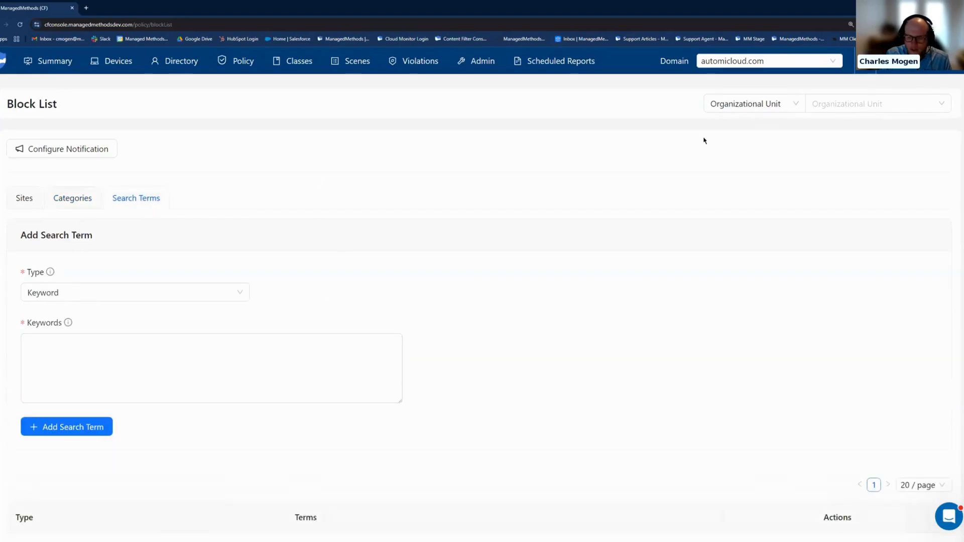
Open the Risks policy and view the settings for the Toxicity and Self Harm risks.
mouse_move(250, 66)
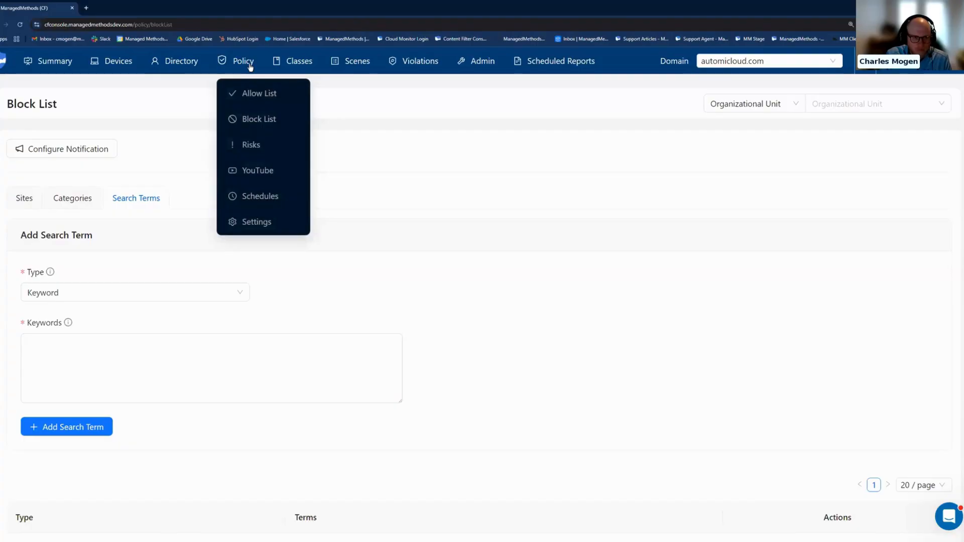
left_click(254, 145)
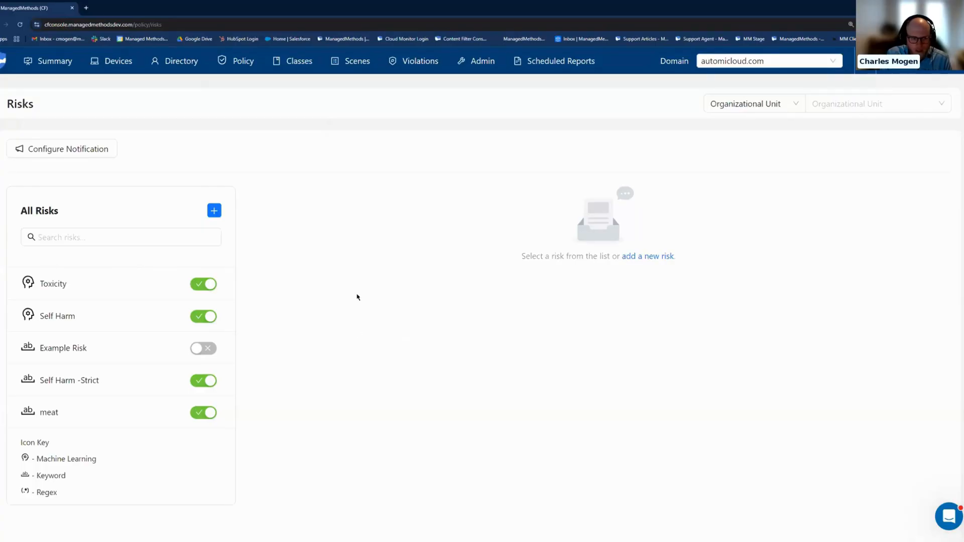
left_click(117, 284)
left_click(123, 314)
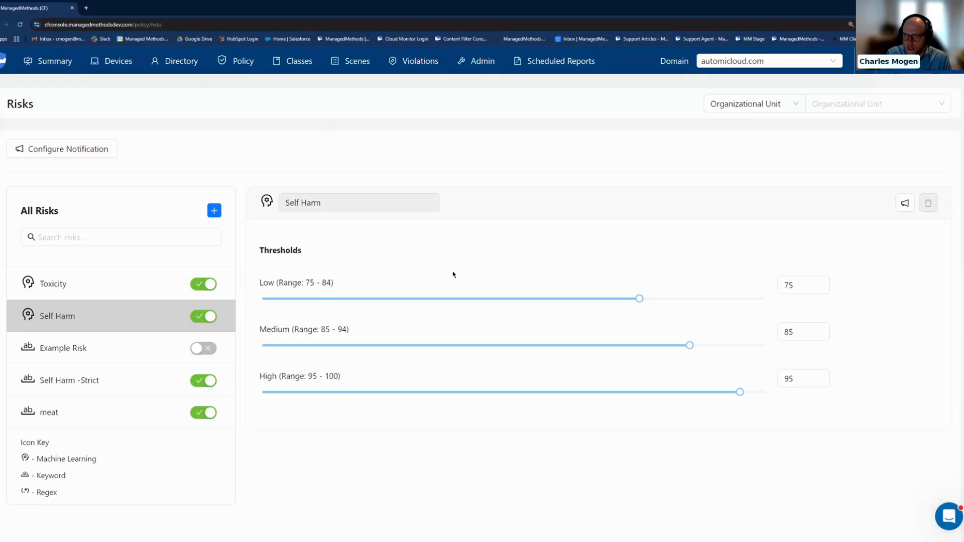
Examine the organizational units available for risks and the new risk form, and cancel without creating a risk.
left_click(836, 107)
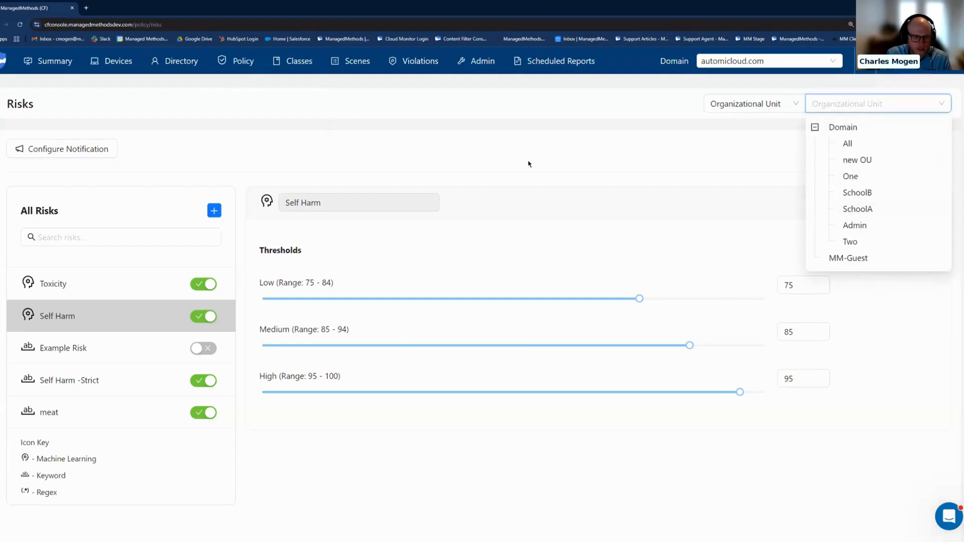
left_click(551, 164)
left_click(214, 210)
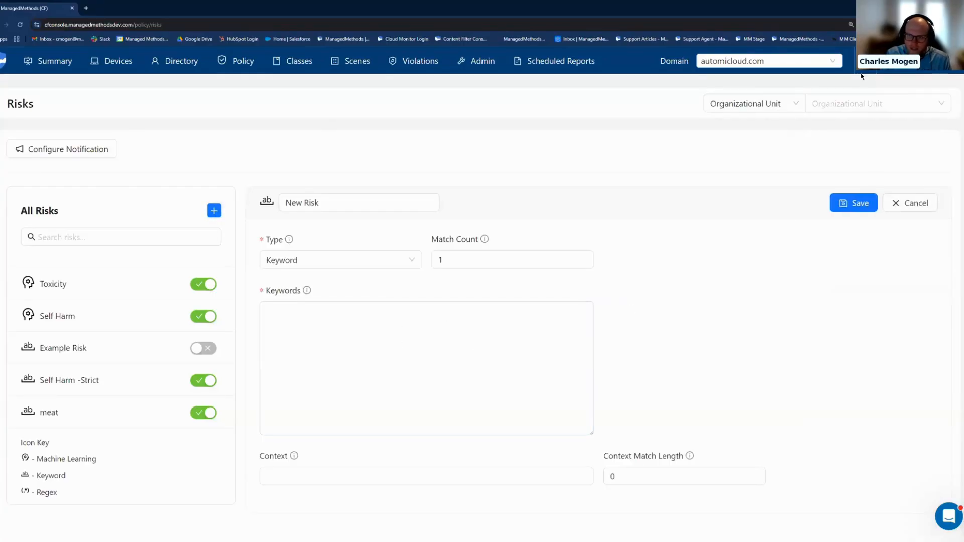
left_click(929, 203)
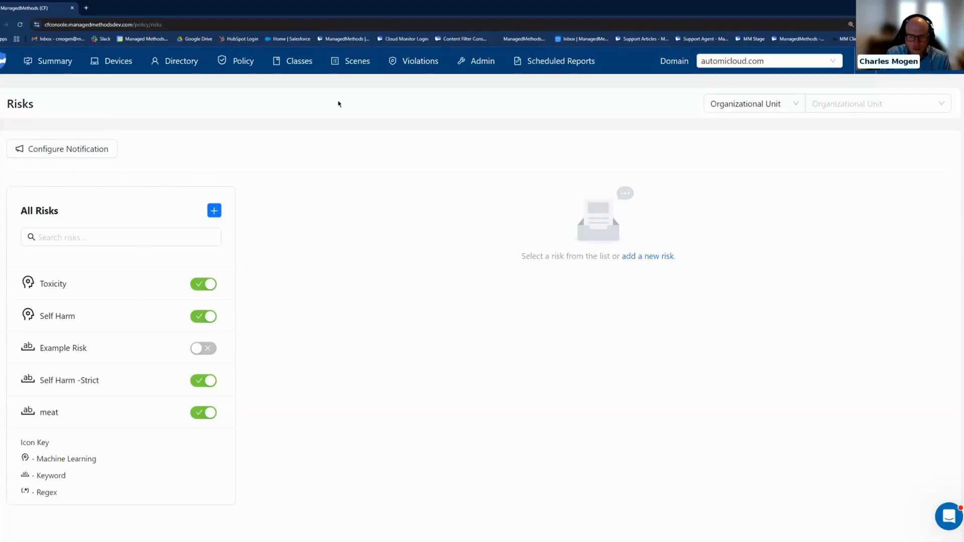
Open the YouTube policy and look over its videos, channels and keywords lists.
mouse_move(237, 61)
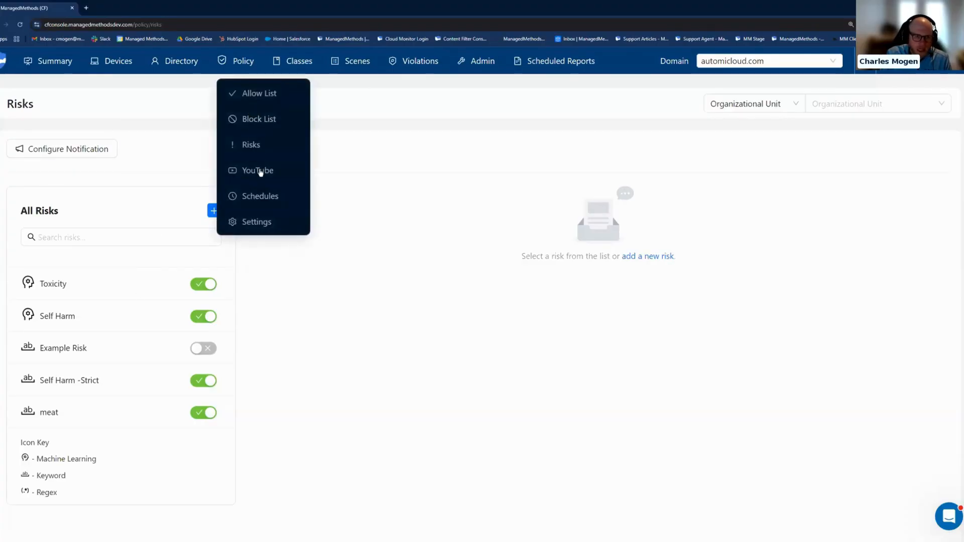
left_click(264, 177)
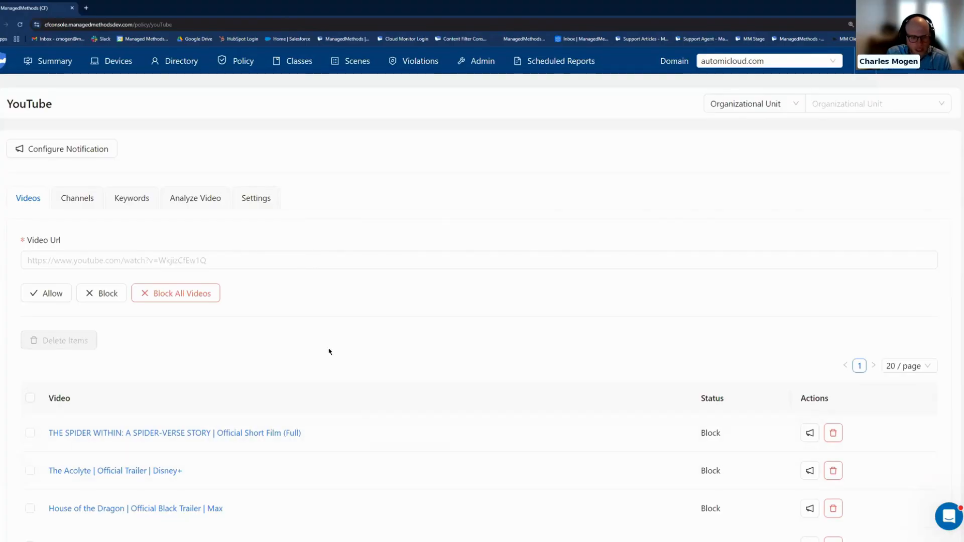
left_click(86, 198)
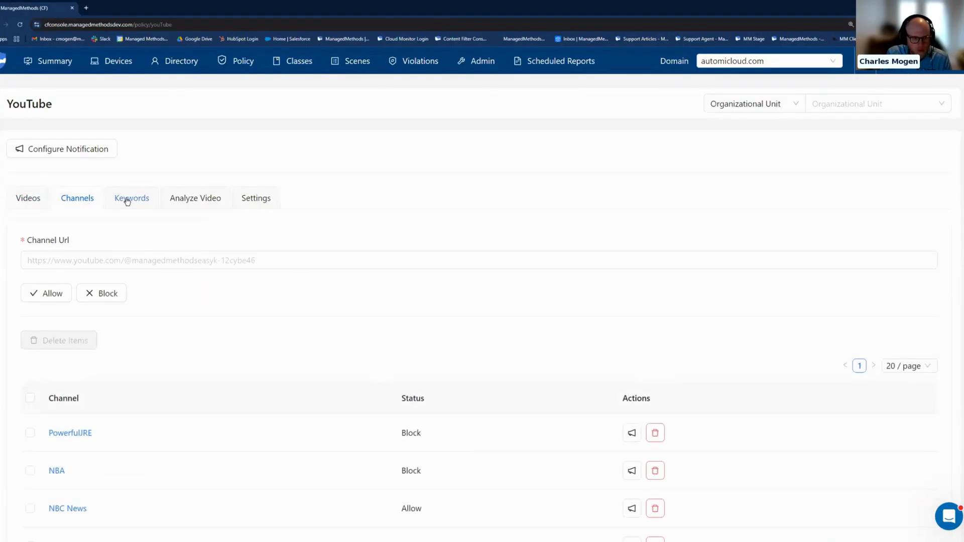
left_click(127, 201)
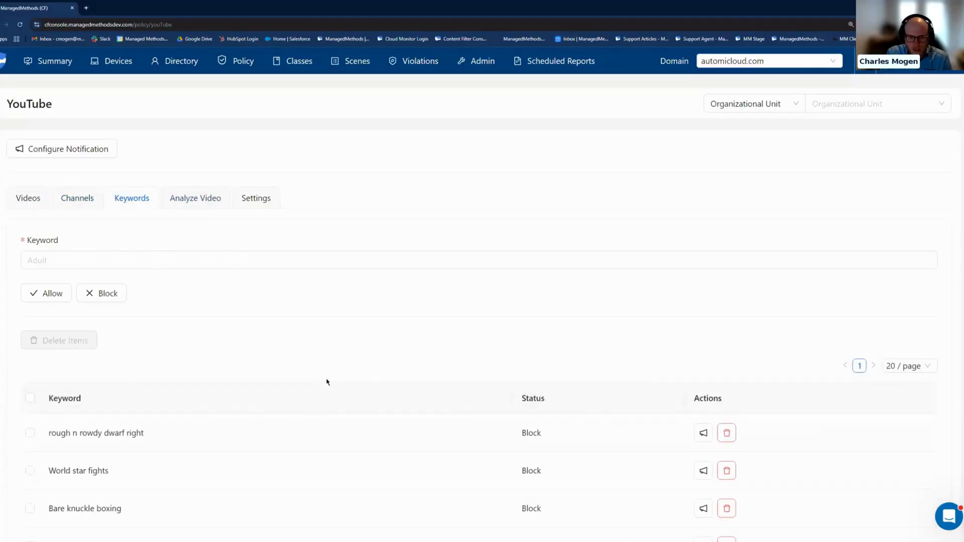
left_click(205, 198)
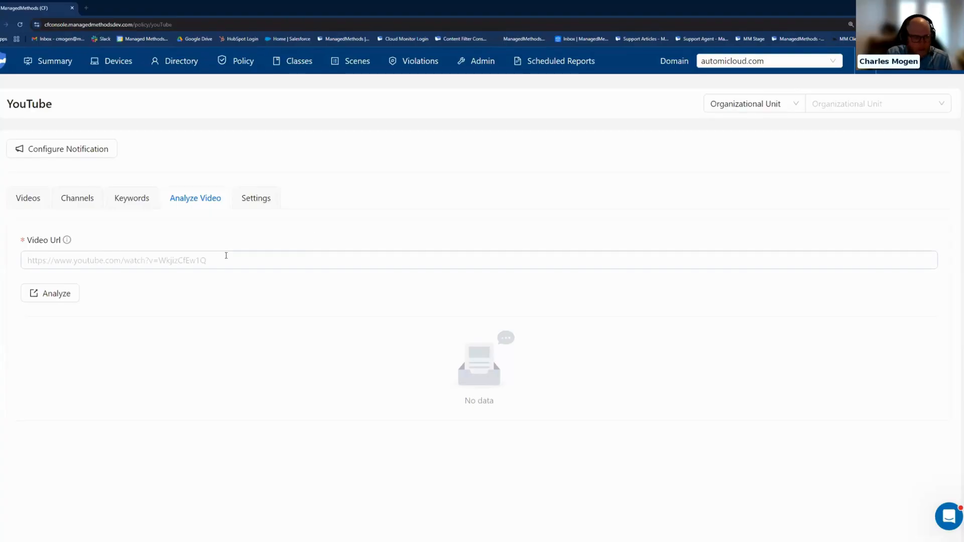
left_click(56, 296)
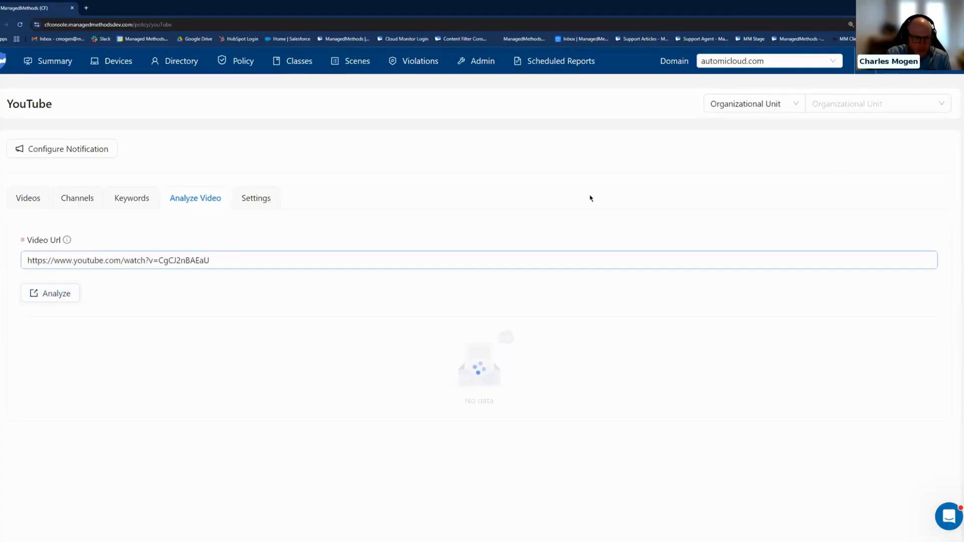
scroll(112, 255, "down", 2)
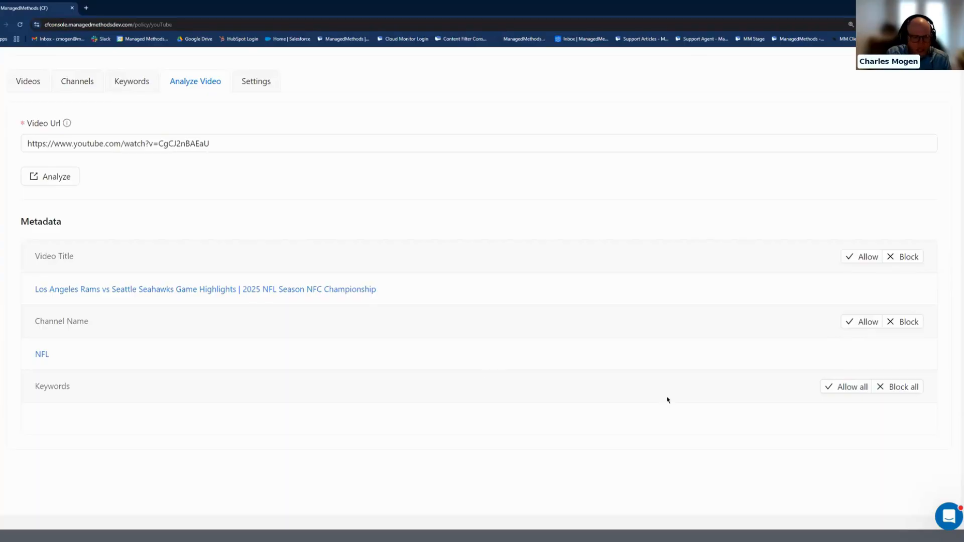
scroll(360, 308, "up", 3)
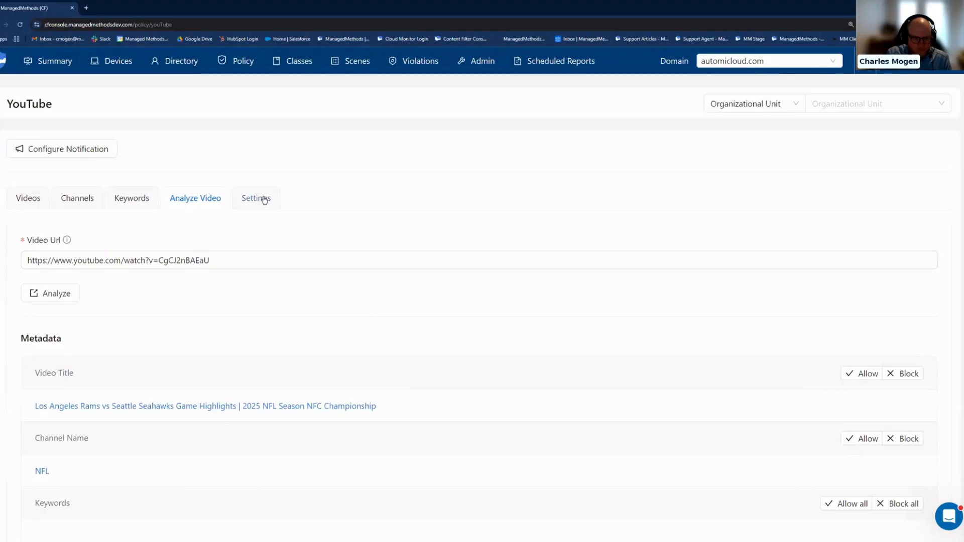
View the YouTube policy's settings and look over the available policy types.
left_click(263, 199)
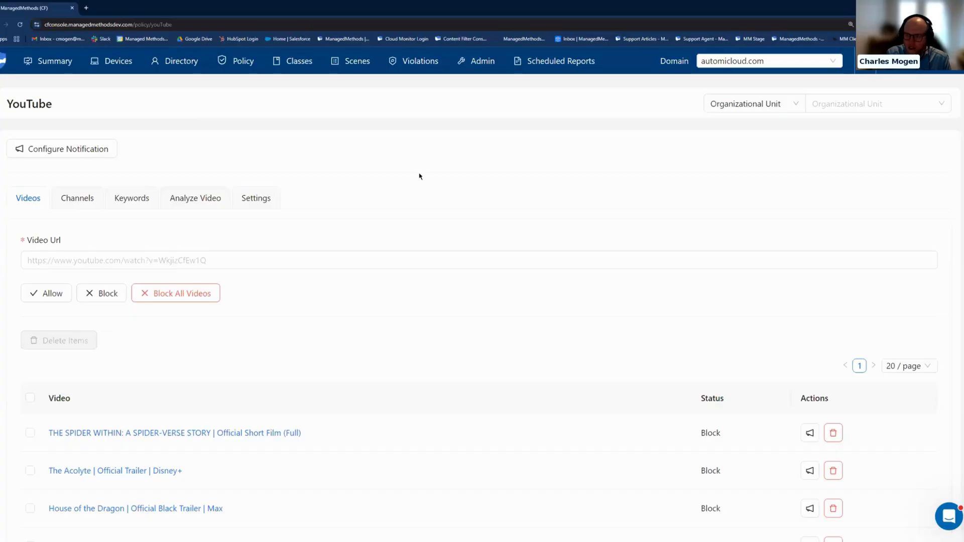
mouse_move(245, 59)
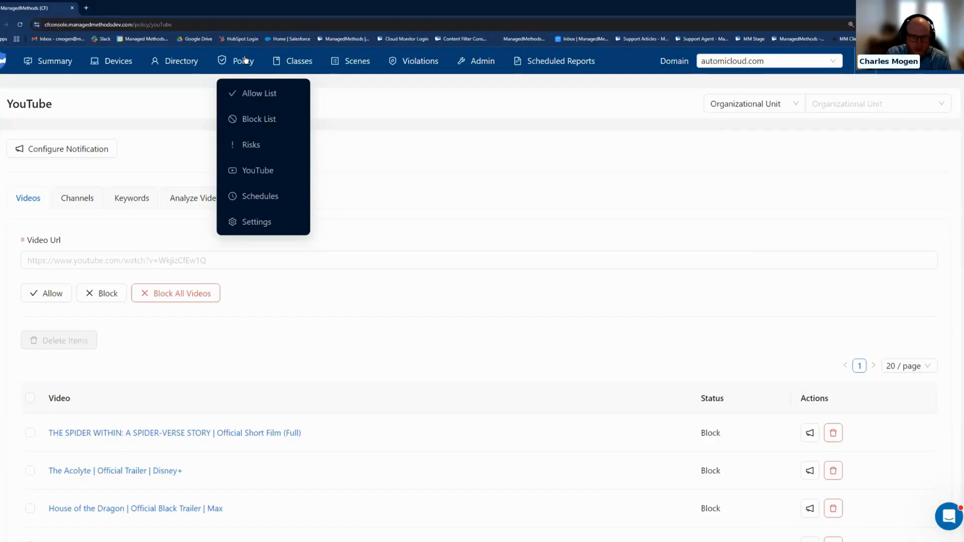
left_click(427, 65)
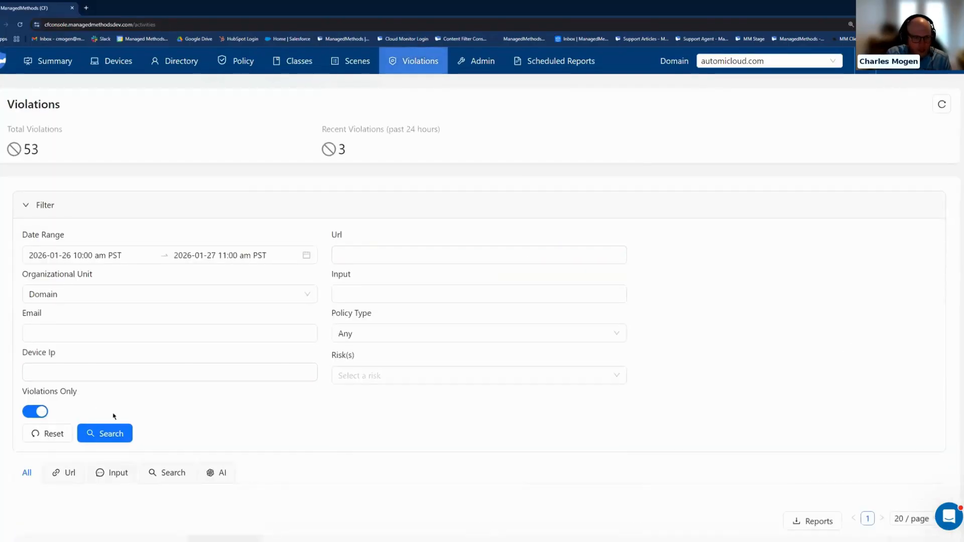
left_click(67, 255)
left_click(113, 333)
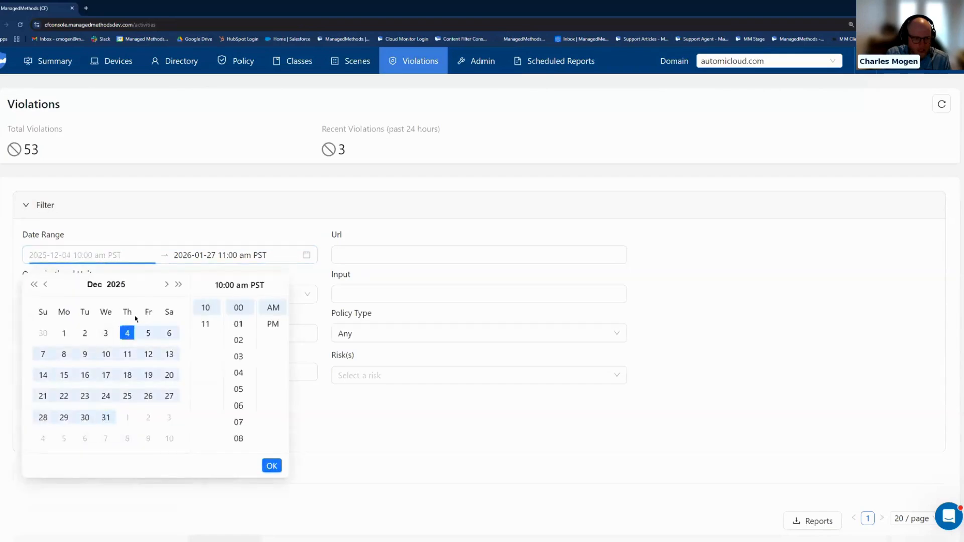
left_click(64, 334)
left_click(272, 465)
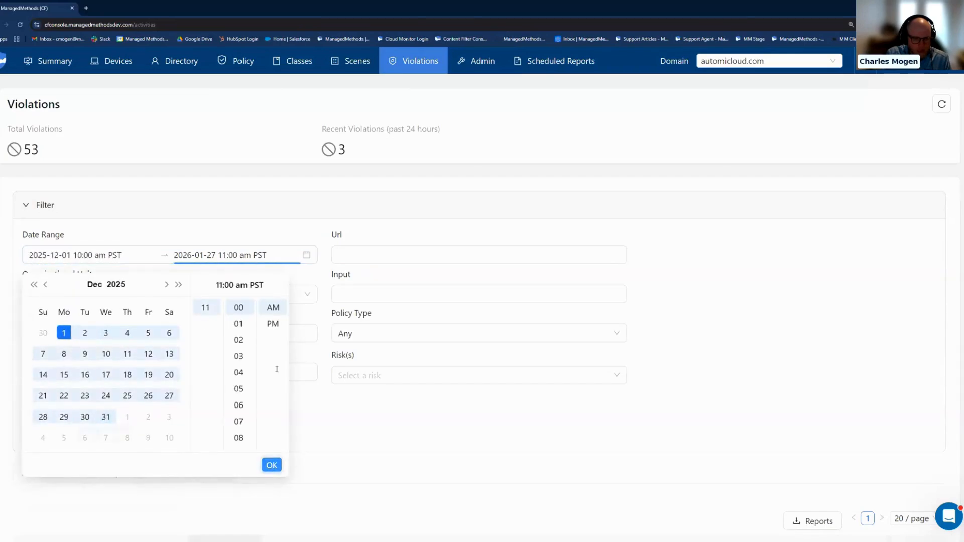
left_click(270, 465)
scroll(232, 388, "down", 3)
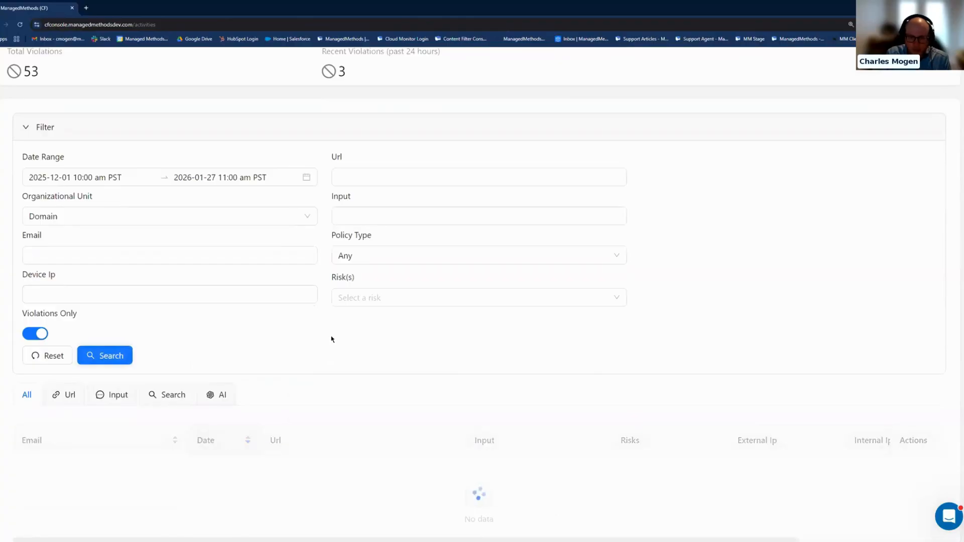
Inspect the multiple risks of the 01/27/26 Google search violation, including the Self Harm match details, and close them.
scroll(417, 351, "down", 3)
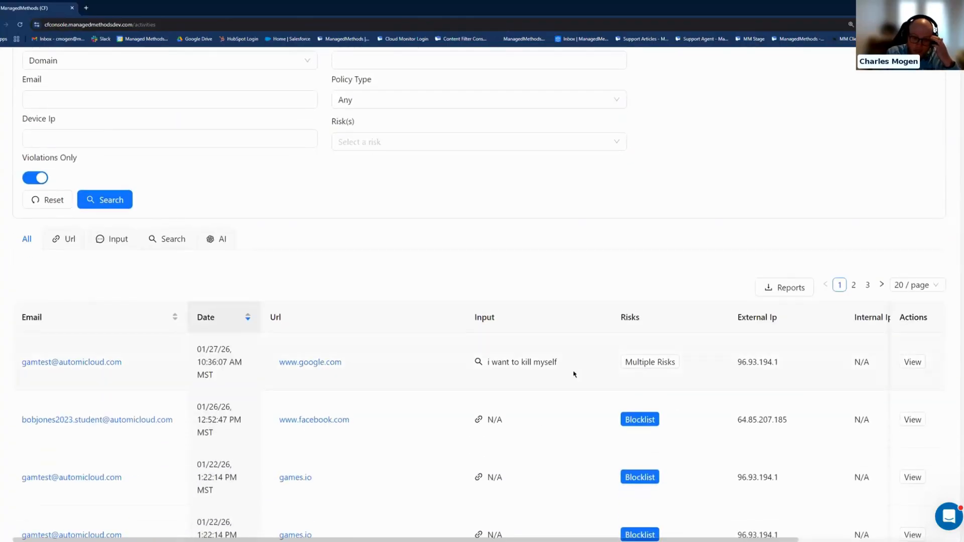
scroll(537, 371, "down", 1)
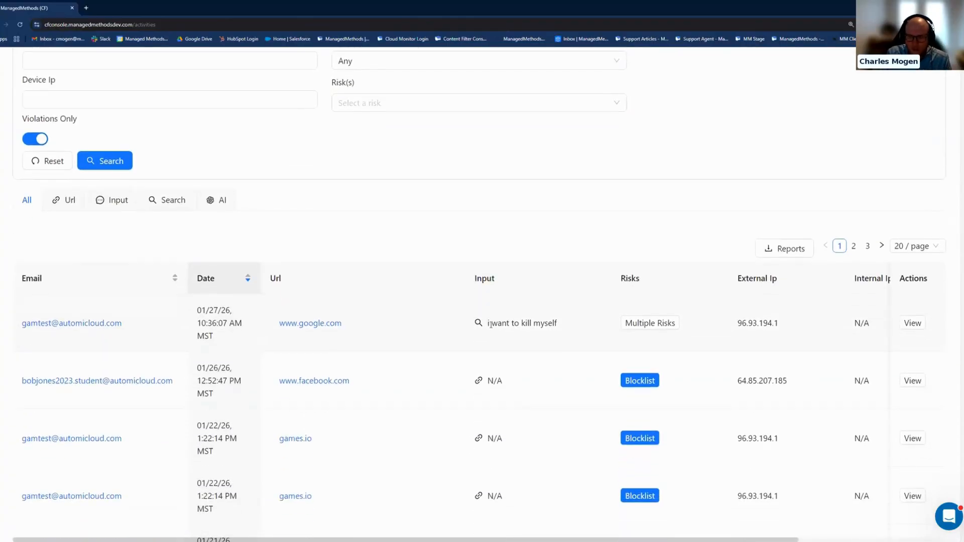
left_click(654, 325)
left_click(472, 125)
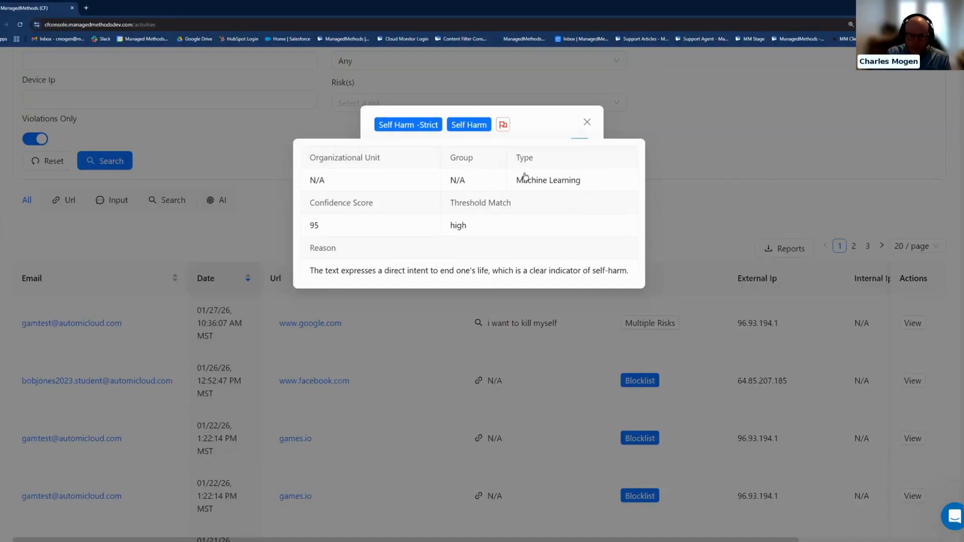
left_click(588, 125)
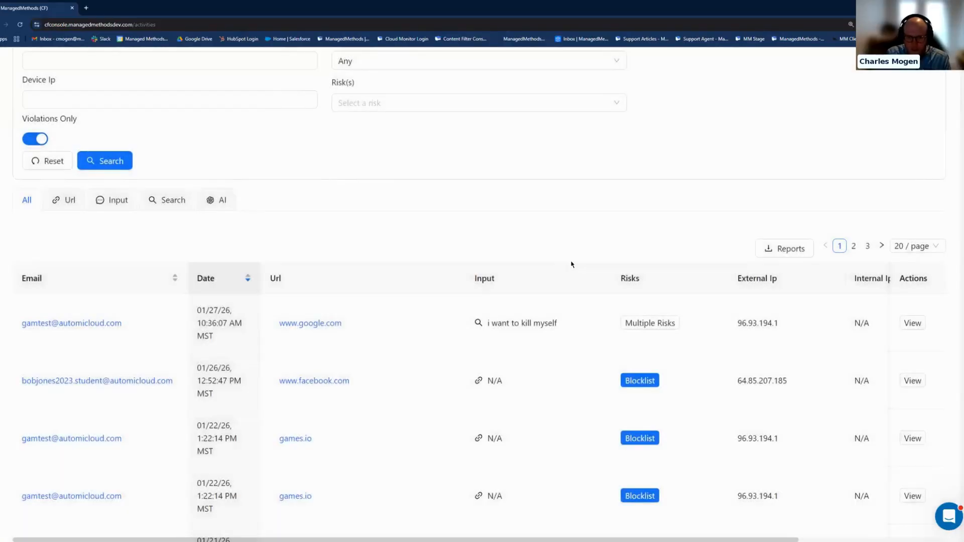
Review the listed violations with their URLs, inputs and triggered risks.
scroll(571, 264, "down", 3)
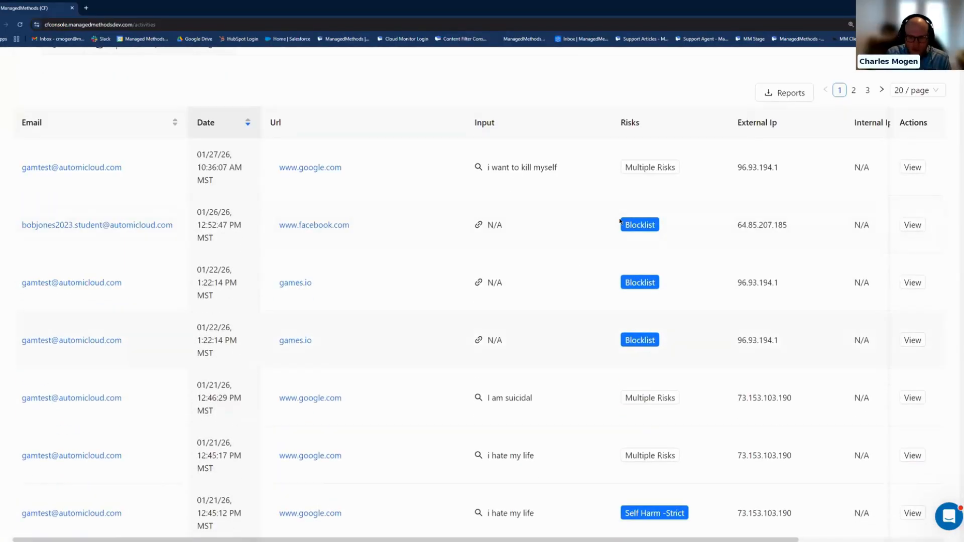
scroll(563, 297, "down", 2)
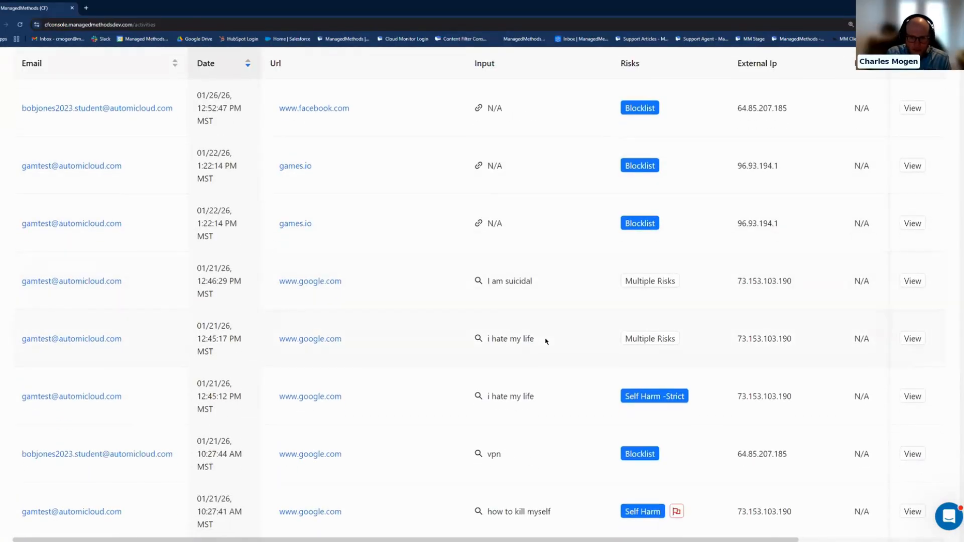
scroll(546, 341, "down", 2)
scroll(619, 435, "down", 1)
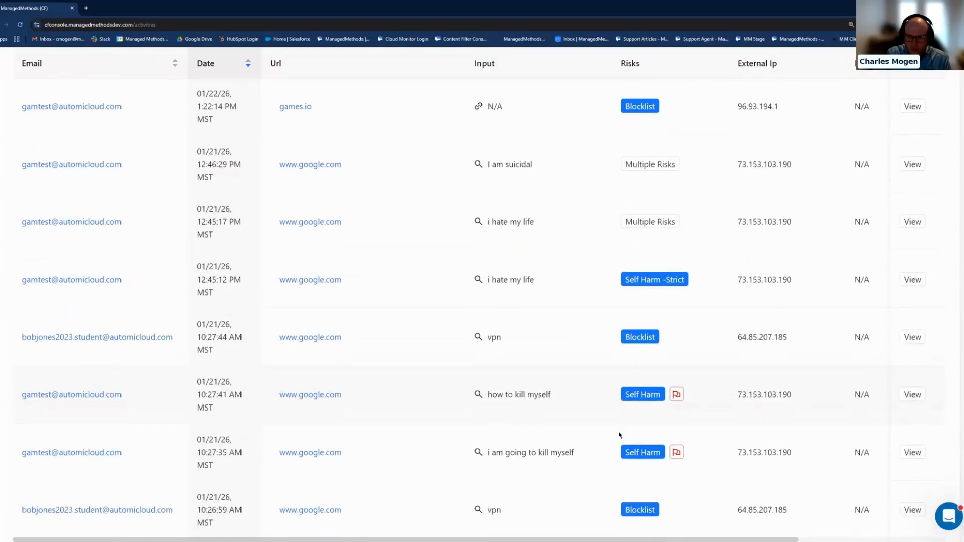
scroll(281, 267, "up", 5)
scroll(70, 155, "up", 2)
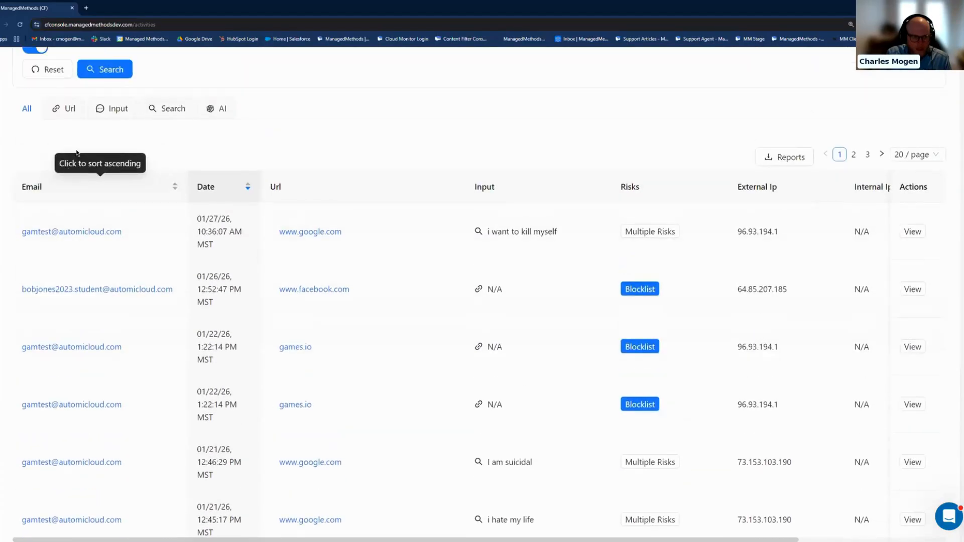
View the violations by type: URL, input and search.
left_click(70, 162)
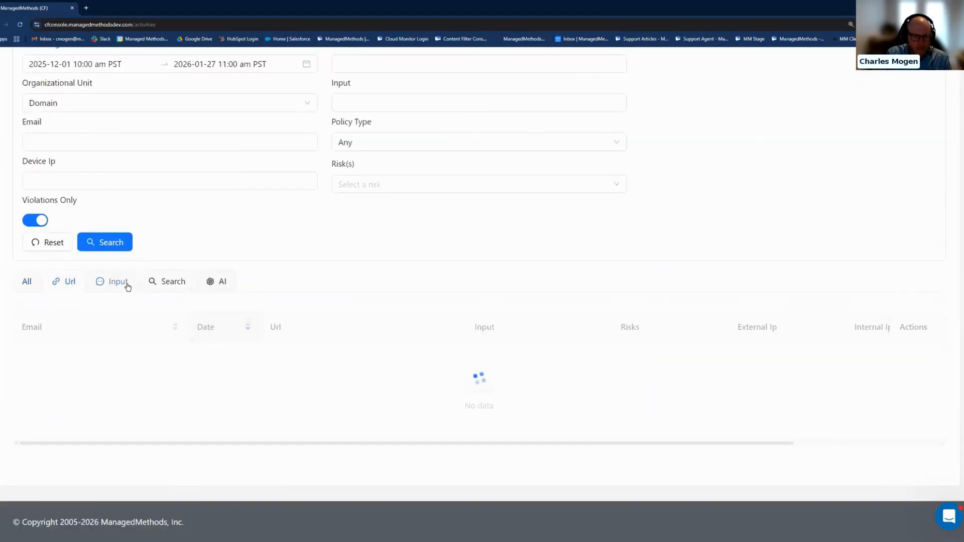
scroll(125, 286, "down", 3)
left_click(122, 168)
left_click(169, 282)
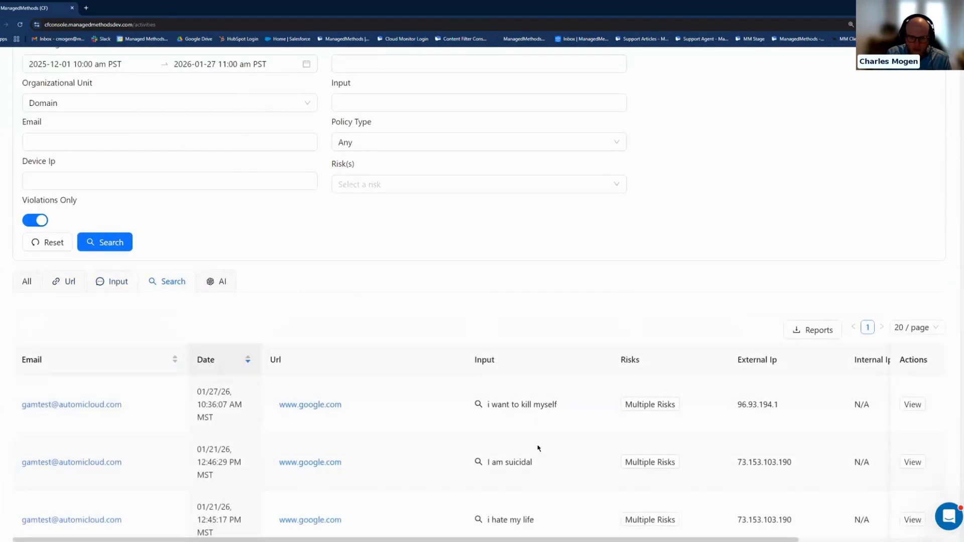
scroll(538, 448, "down", 4)
scroll(322, 289, "up", 2)
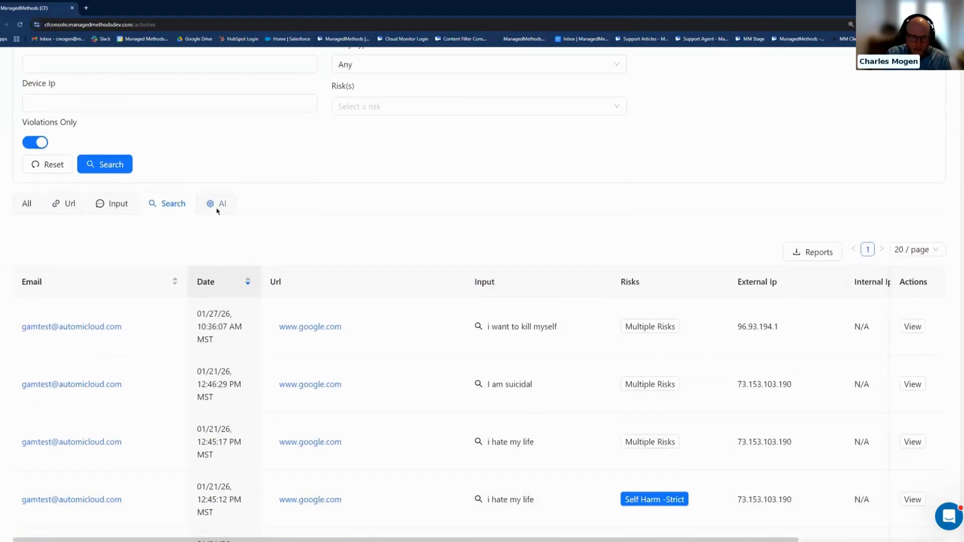
View the AI violations and the notification and schedule settings for their report, and close the report form without saving.
left_click(216, 207)
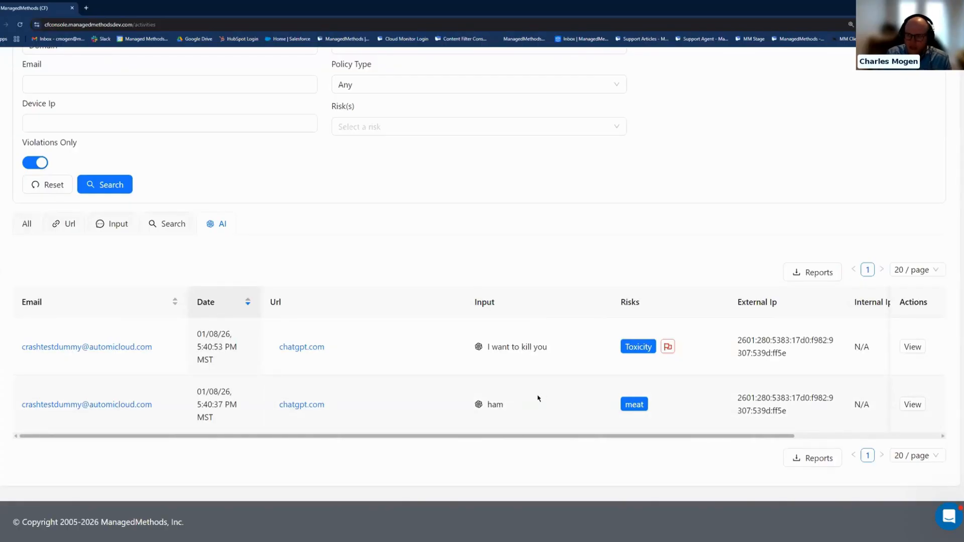
left_click(806, 271)
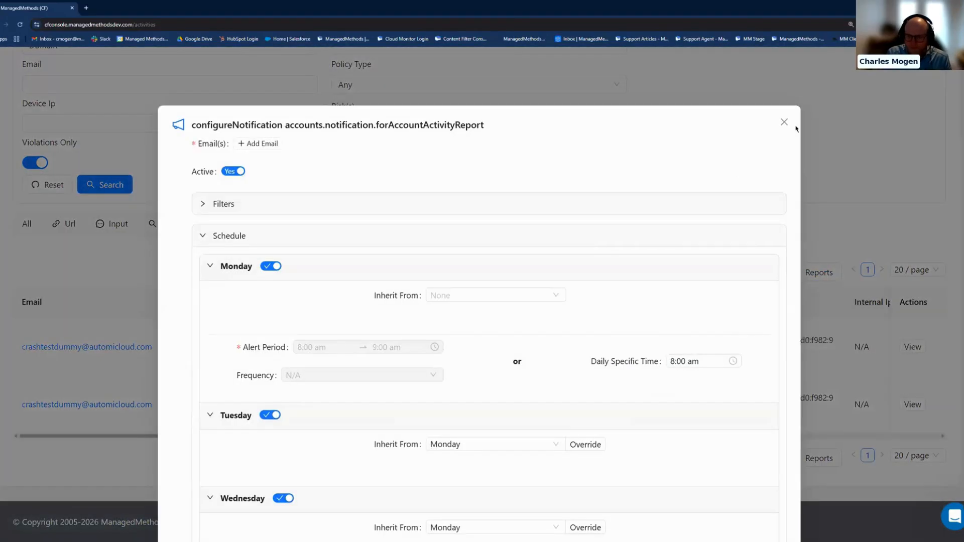
left_click(785, 123)
Turn off Violations Only and rerun the search to include all AI activity.
scroll(456, 193, "up", 3)
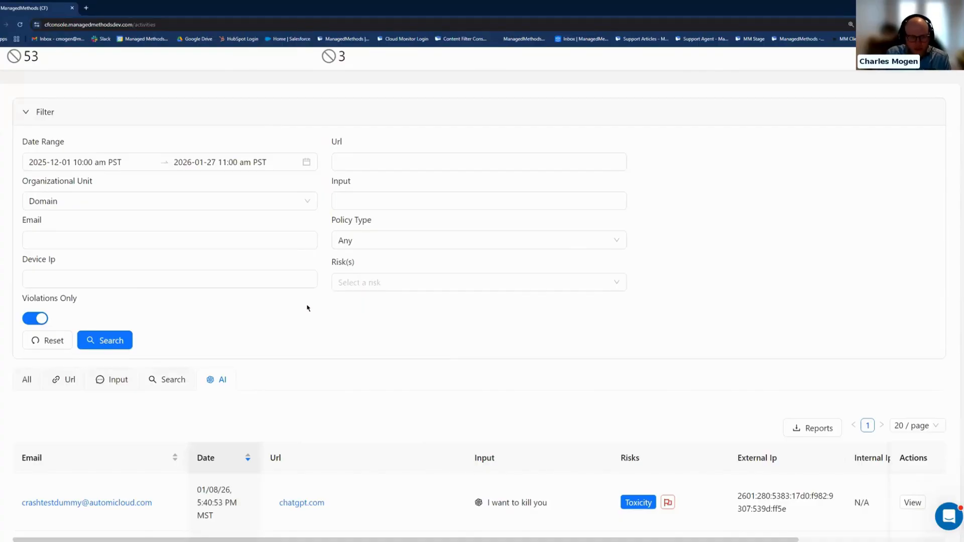
left_click(46, 318)
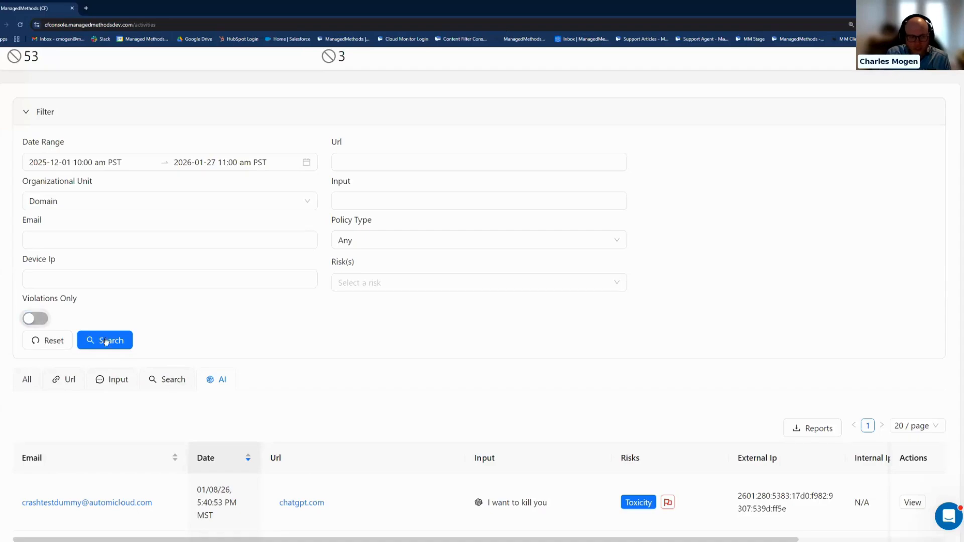
left_click(113, 345)
scroll(316, 331, "down", 3)
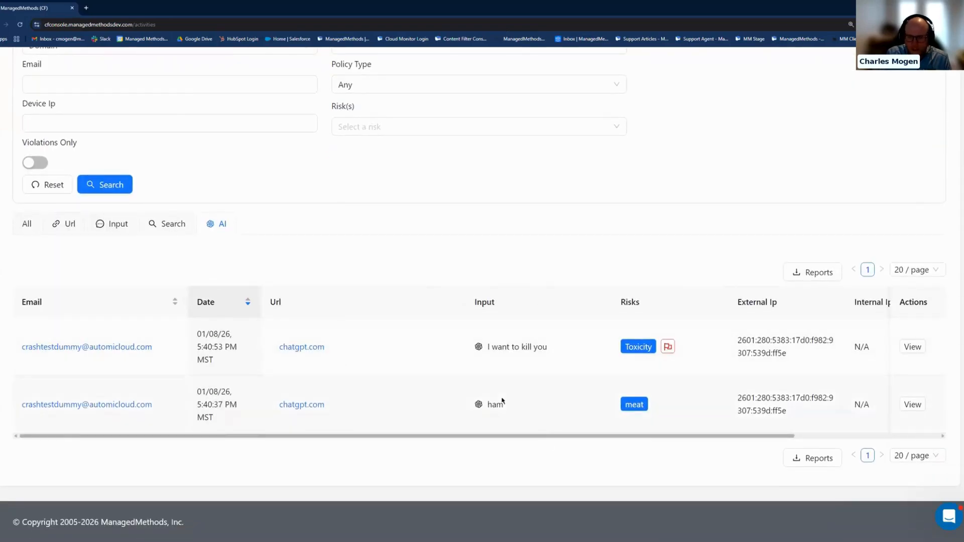
View all search and input activity, and return to the search activity.
left_click(168, 224)
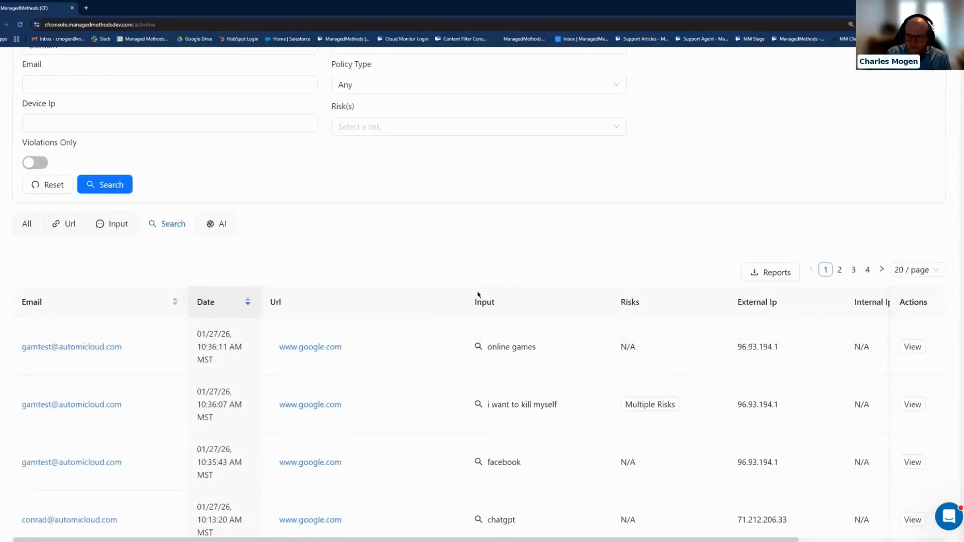
left_click(125, 227)
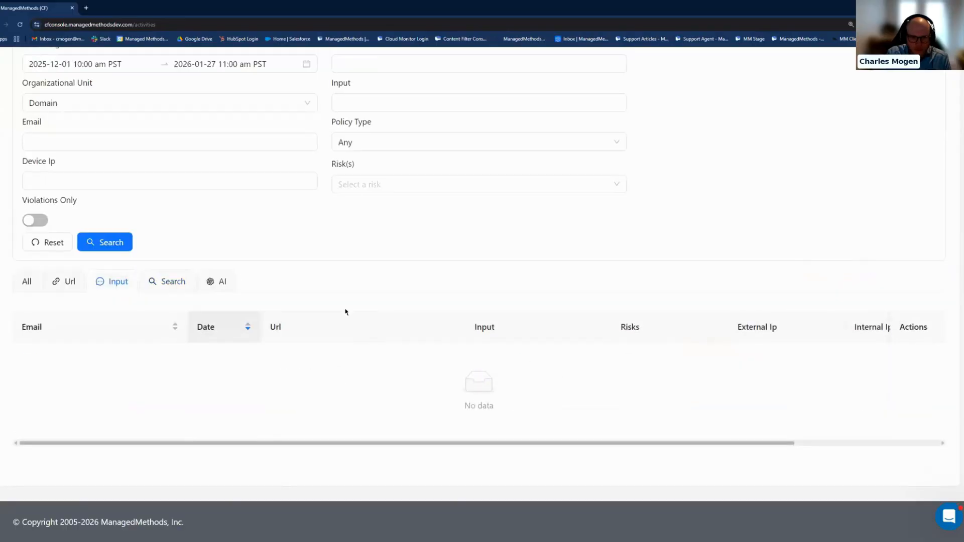
left_click(182, 284)
scroll(340, 302, "up", 4)
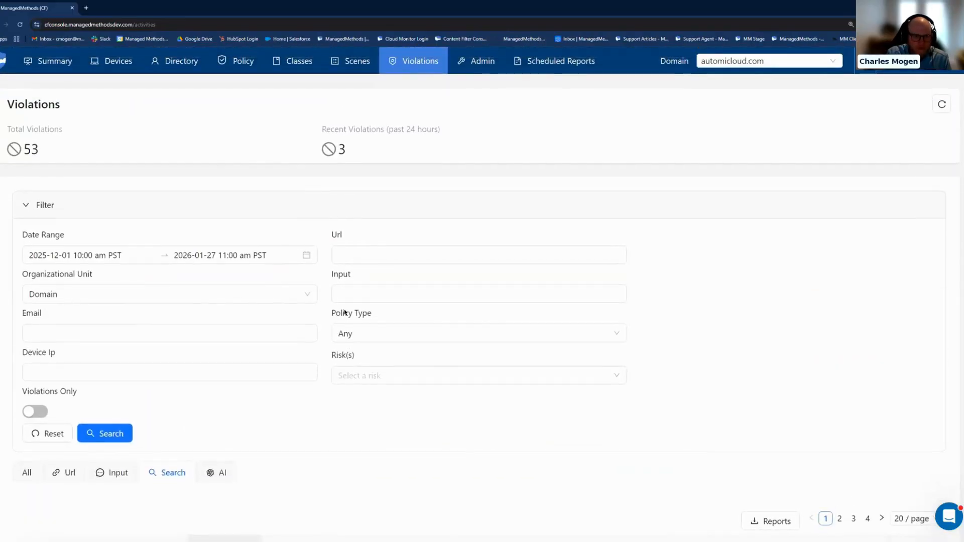